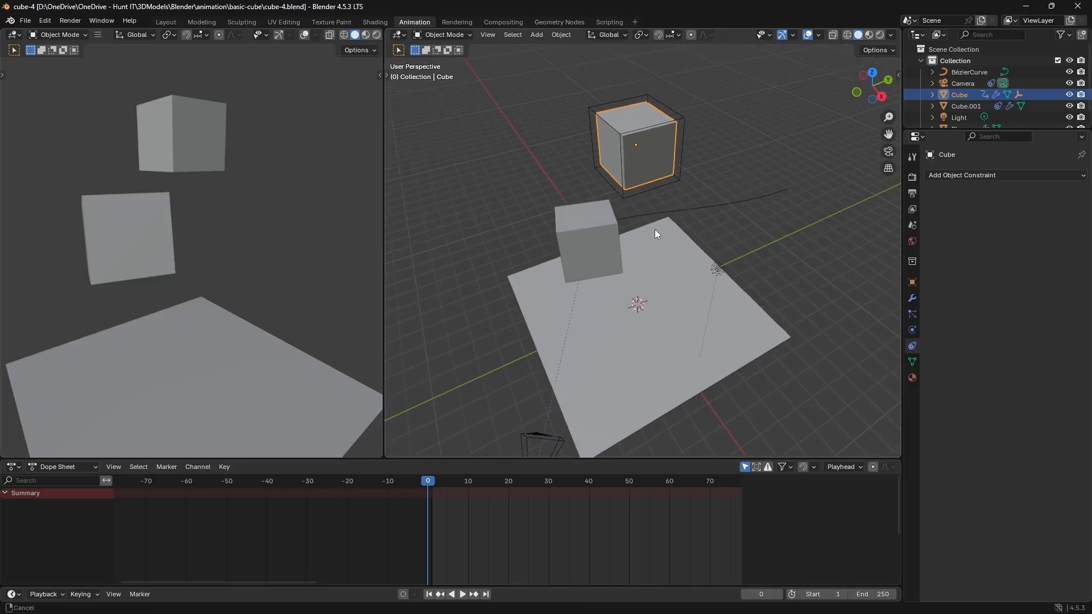
- Play the animation to preview the upper cube's cloth simulation, and return to the start of the timeline
{"action": "scroll", "coordinate": [640, 257], "scroll_direction": "up", "scroll_amount": 1}
{"action": "left_click", "coordinate": [630, 151]}
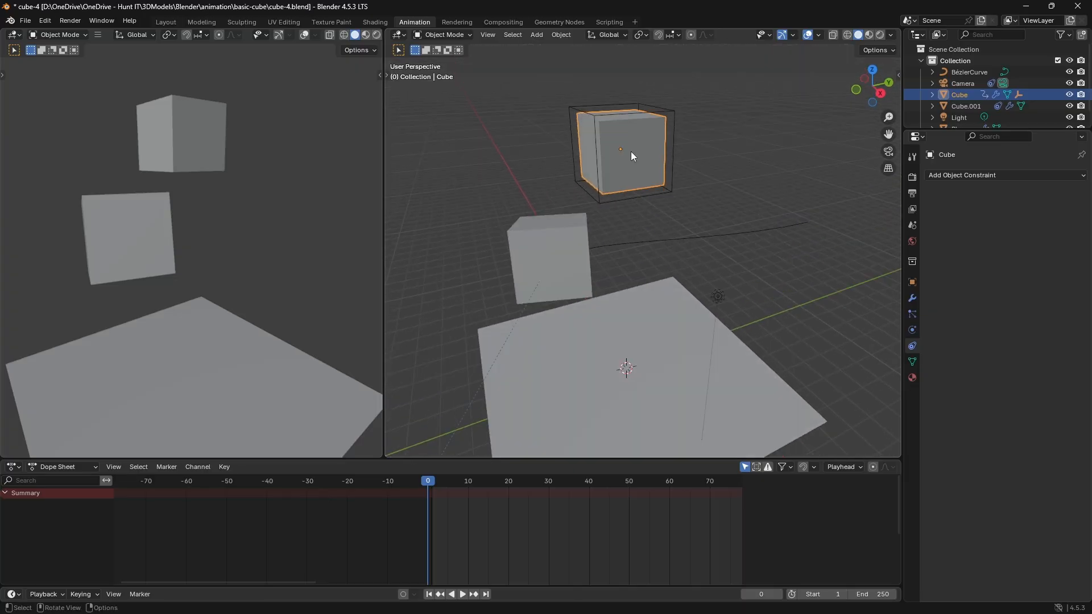
{"action": "key", "text": "space"}
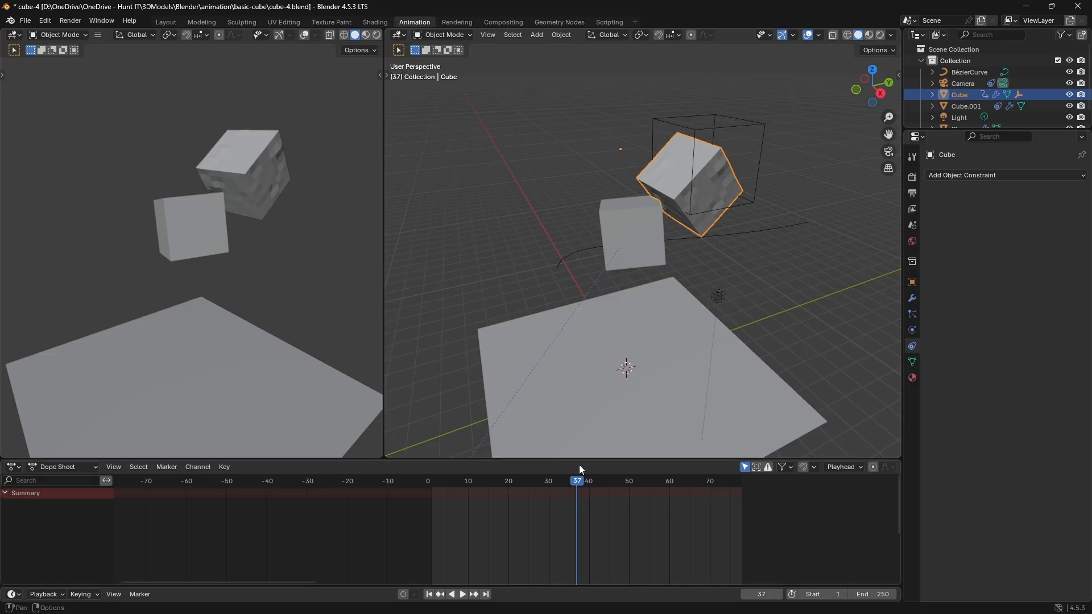
{"action": "left_click_drag", "start_coordinate": [571, 486], "coordinate": [432, 491]}
- Open the upper cube's cloth physics settings and set the vertex mass to 0 kg
{"action": "left_click", "coordinate": [912, 330]}
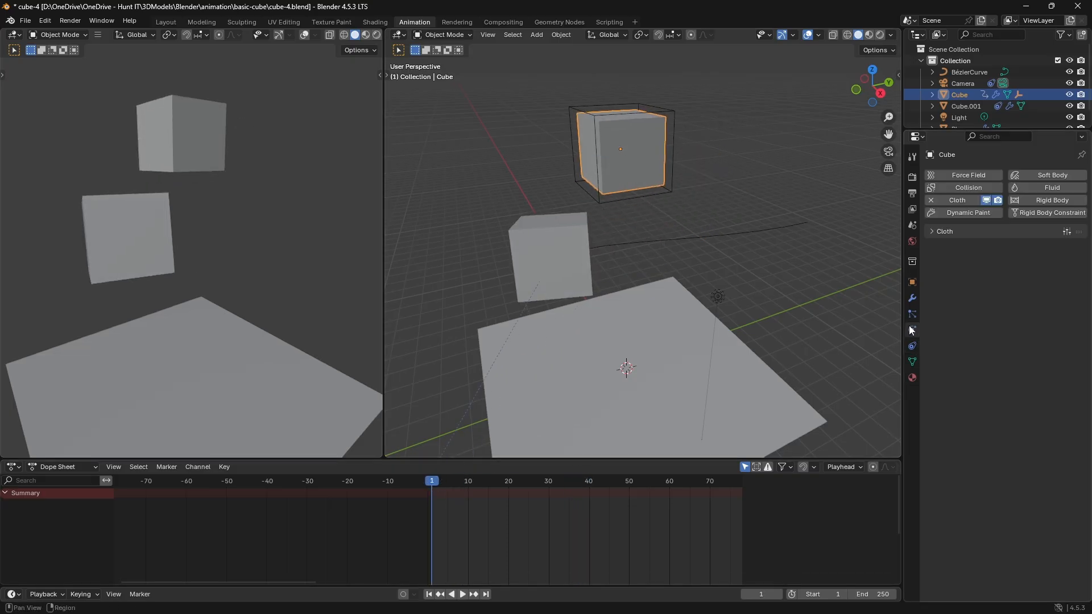
{"action": "left_click", "coordinate": [956, 233]}
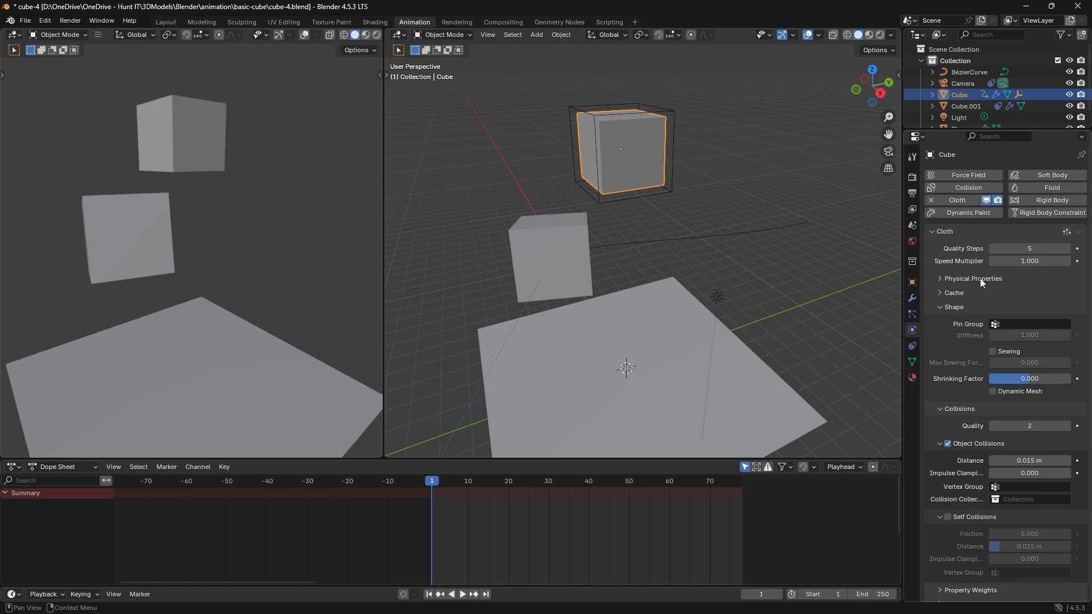
{"action": "left_click", "coordinate": [953, 307]}
{"action": "left_click", "coordinate": [956, 279]}
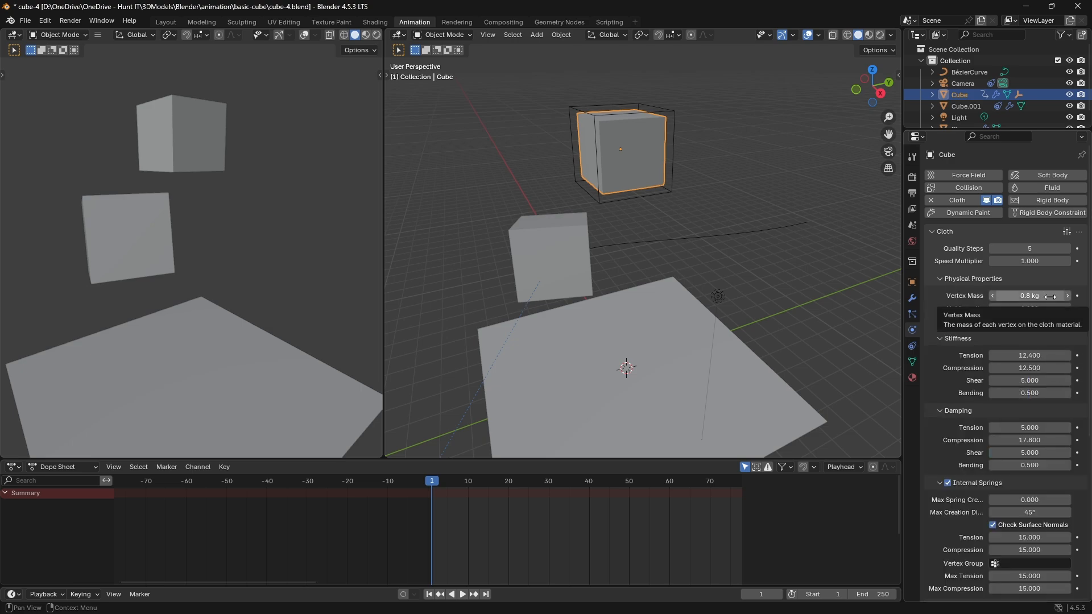
{"action": "left_click_drag", "start_coordinate": [1051, 297], "coordinate": [1013, 301]}
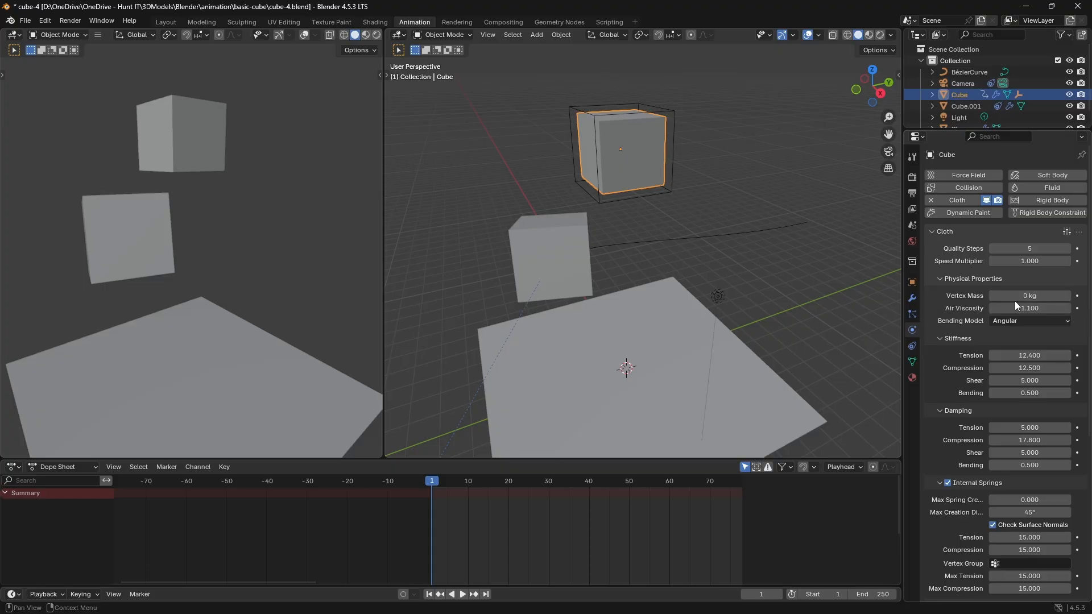
- Play the simulation to check how the cloth cube behaves with its new vertex mass, and rewind to frame 0
{"action": "key", "text": "space"}
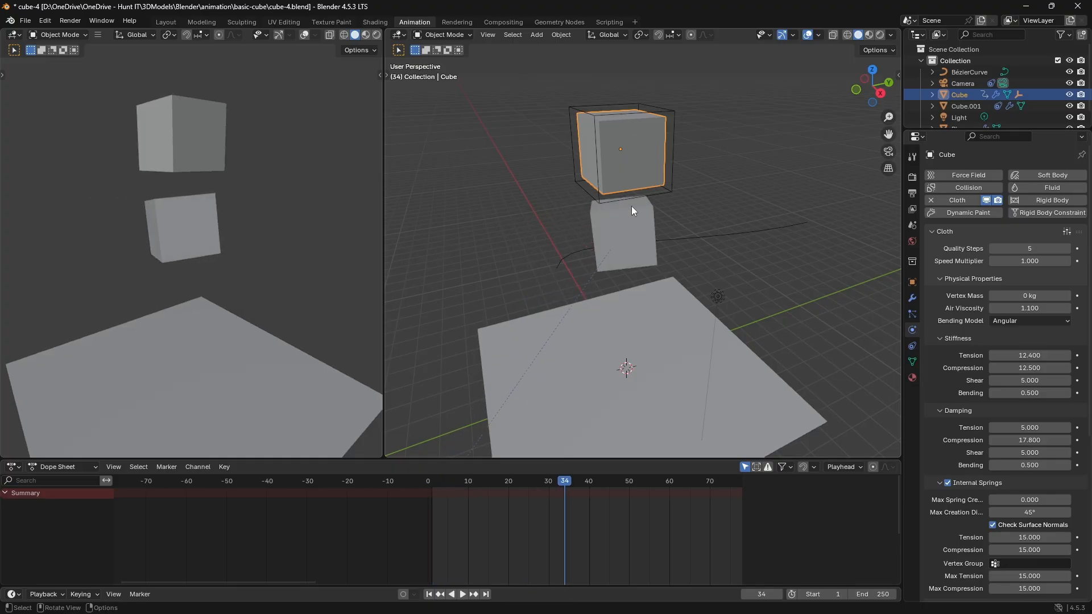
{"action": "middle_click_drag", "start_coordinate": [631, 206], "coordinate": [630, 217]}
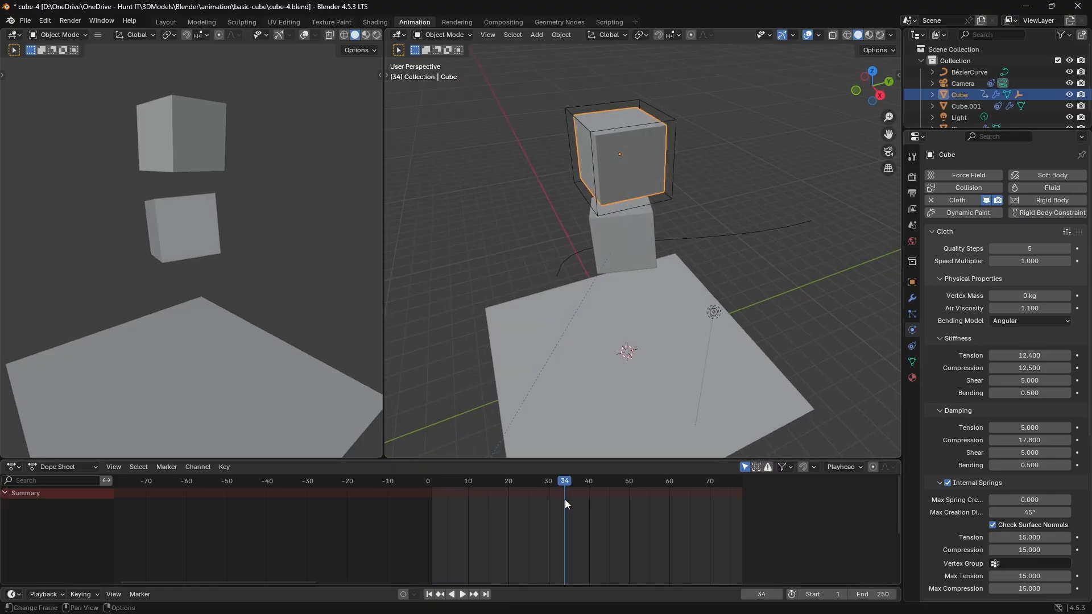
{"action": "left_click_drag", "start_coordinate": [564, 484], "coordinate": [417, 500]}
{"action": "key", "text": "space"}
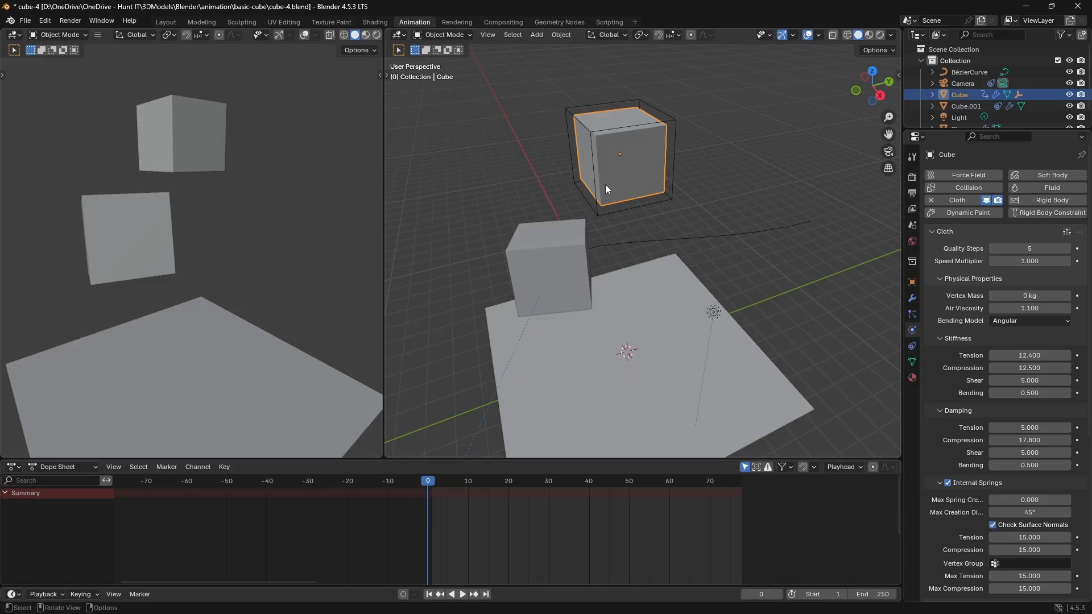
- Move the cloth cube down about 2.24 m along the Z axis, level with the other cube's path
{"action": "key", "text": "g"}
{"action": "key", "text": "z"}
{"action": "left_click", "coordinate": [606, 249]}
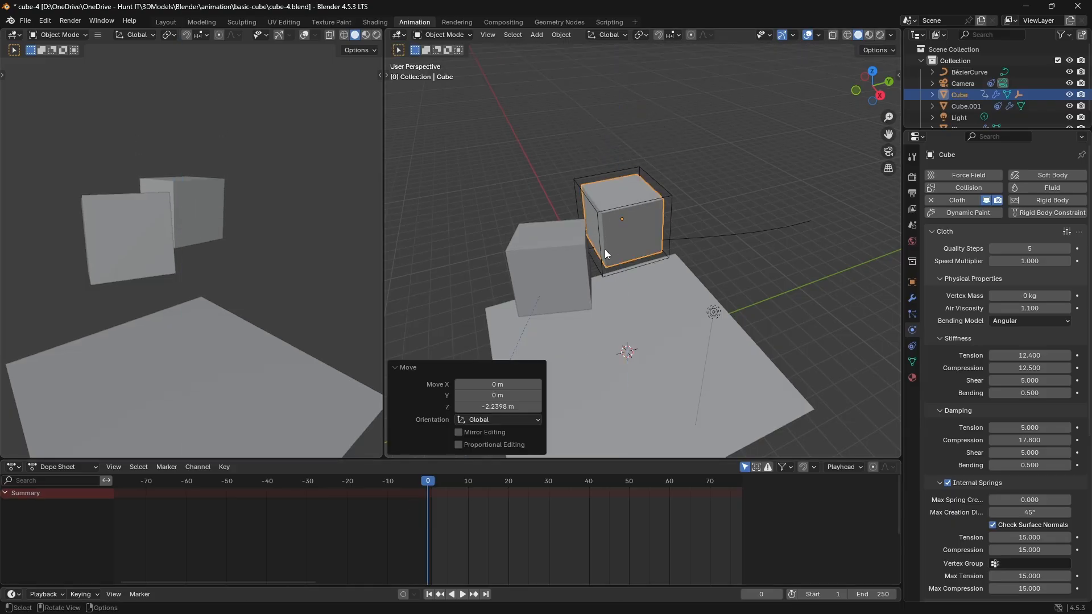
- Play the simulation in stages, examining the contact between the two cubes from several angles, and rewind to frame 0
{"action": "middle_click_drag", "start_coordinate": [617, 264], "coordinate": [681, 277]}
{"action": "key", "text": "space"}
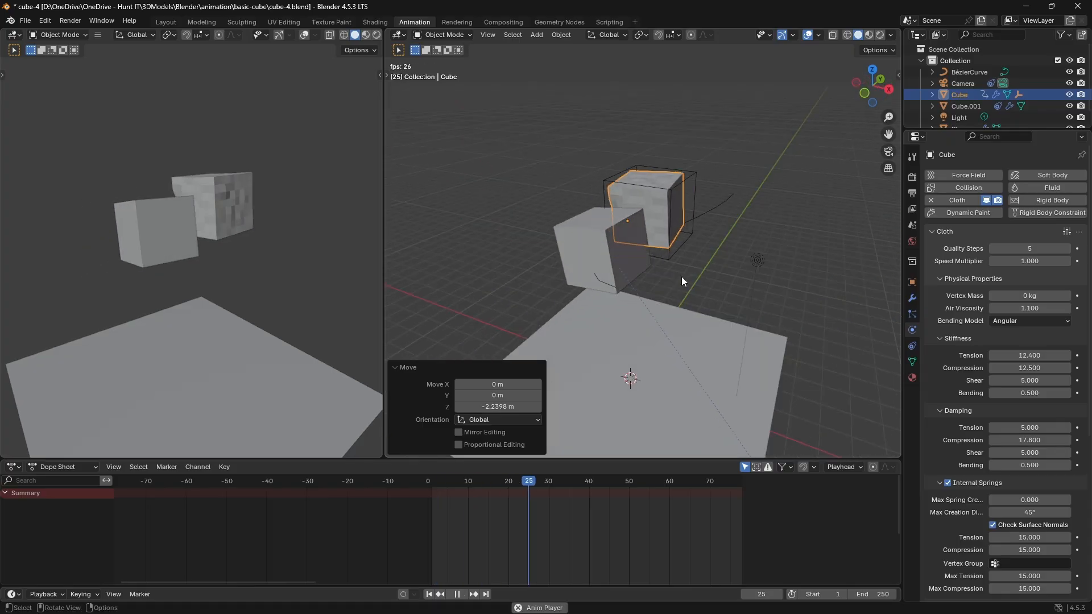
{"action": "key", "text": "space"}
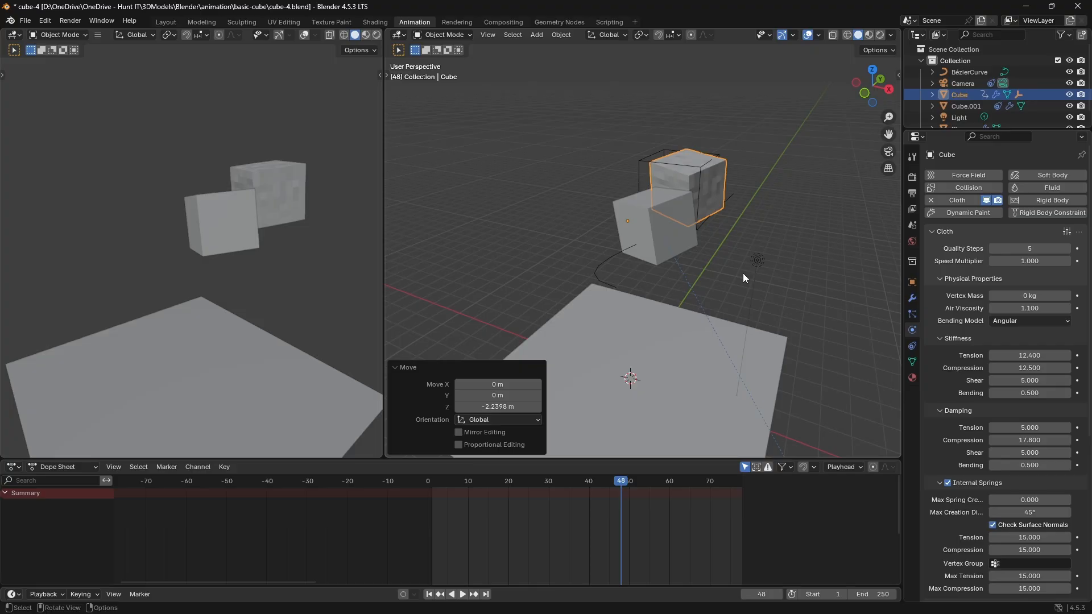
{"action": "middle_click_drag", "start_coordinate": [749, 271], "coordinate": [626, 282]}
{"action": "key", "text": "space"}
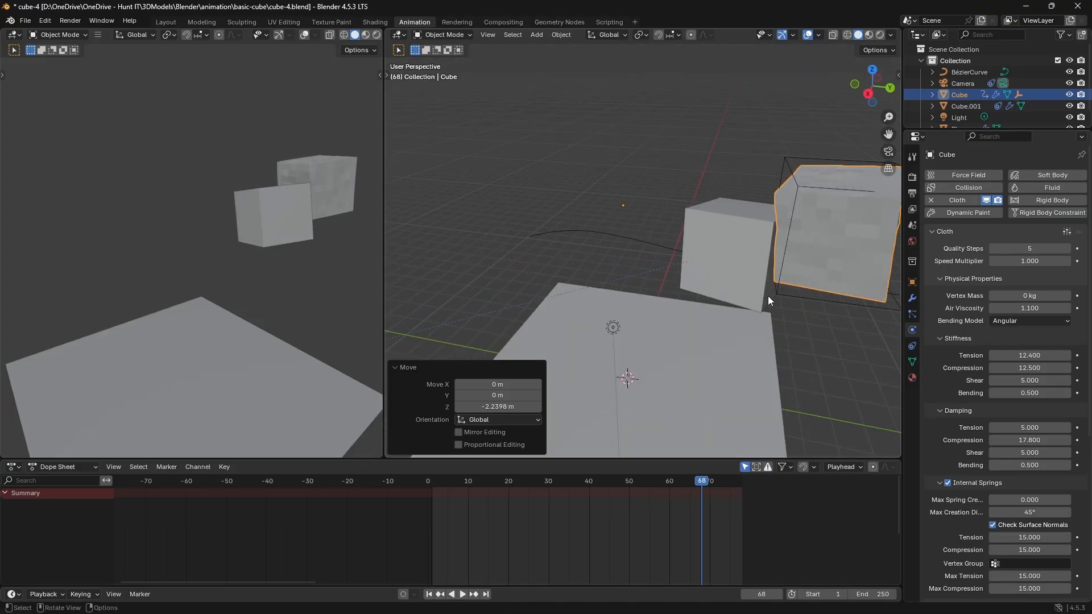
{"action": "middle_click_drag", "start_coordinate": [750, 333], "coordinate": [804, 333]}
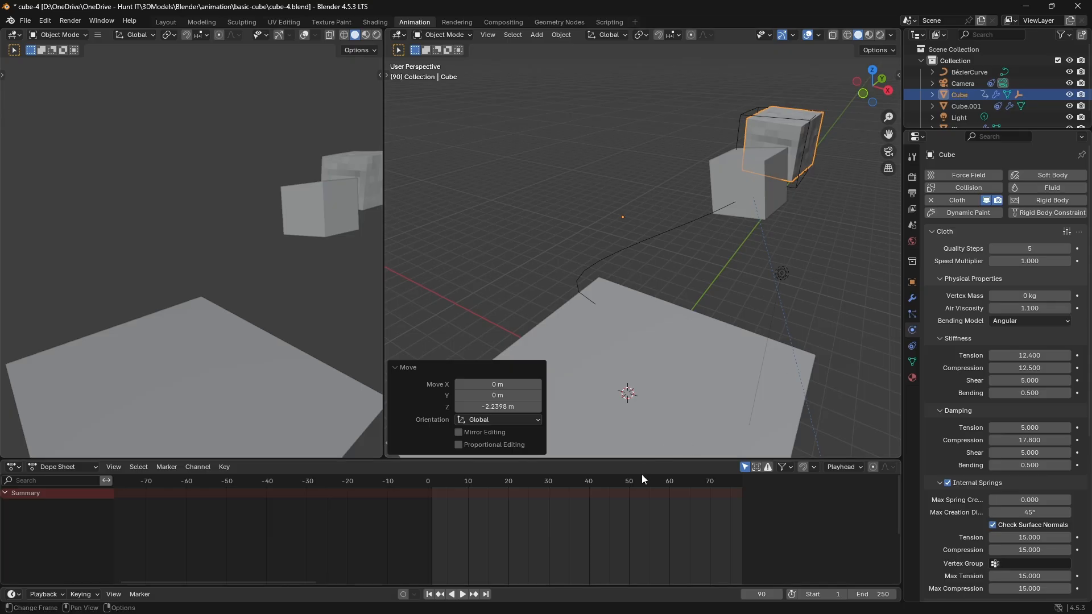
{"action": "left_click_drag", "start_coordinate": [642, 478], "coordinate": [425, 494]}
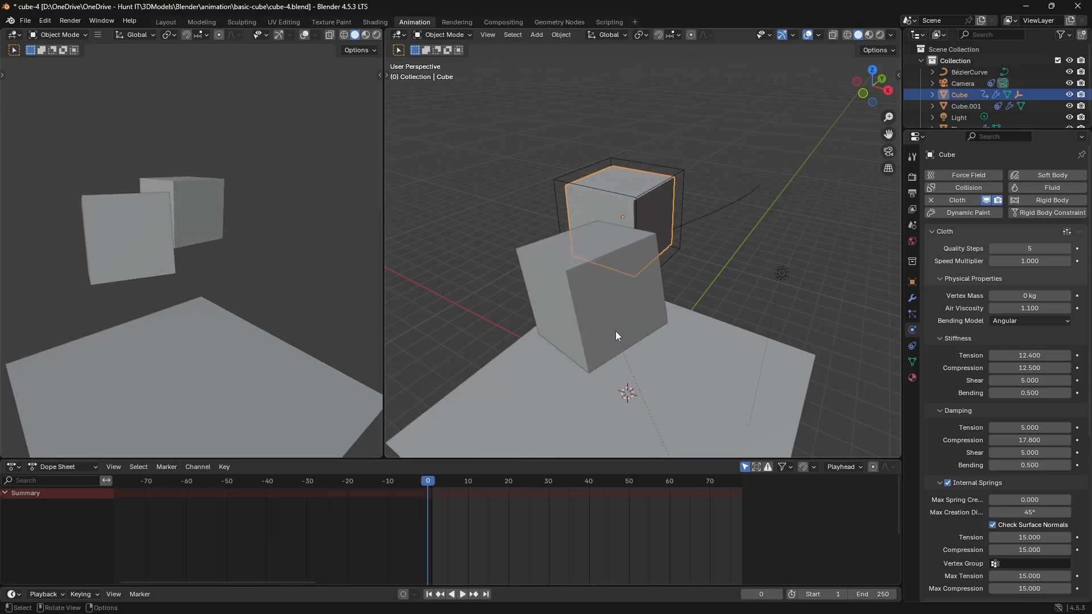
- Replay the simulation from a side angle to watch the cloth cube being pushed, and return to frame 0
{"action": "middle_click_drag", "start_coordinate": [711, 310], "coordinate": [652, 309]}
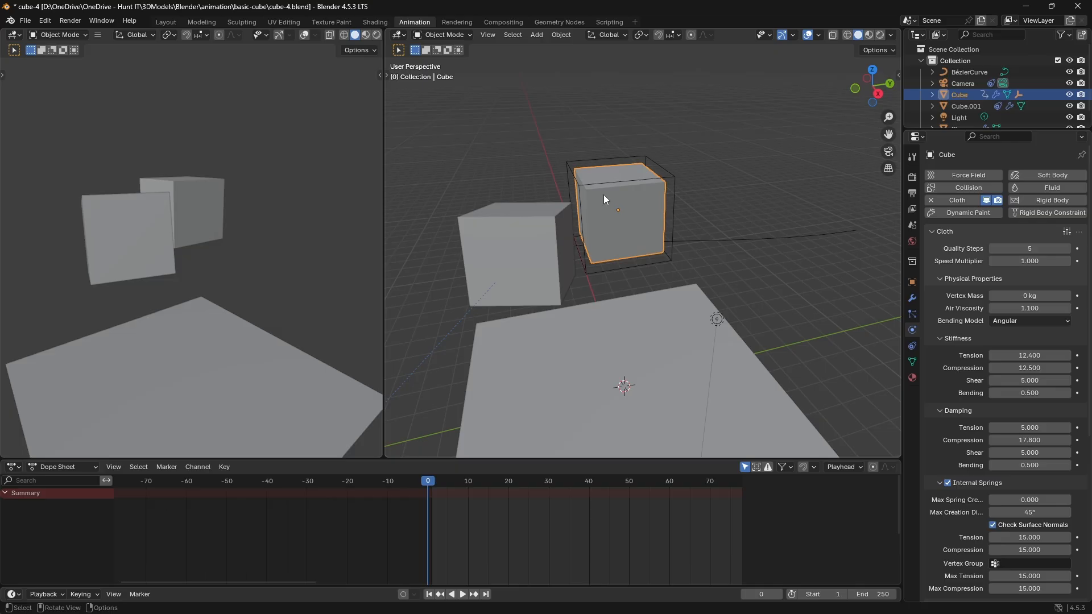
{"action": "key", "text": "space"}
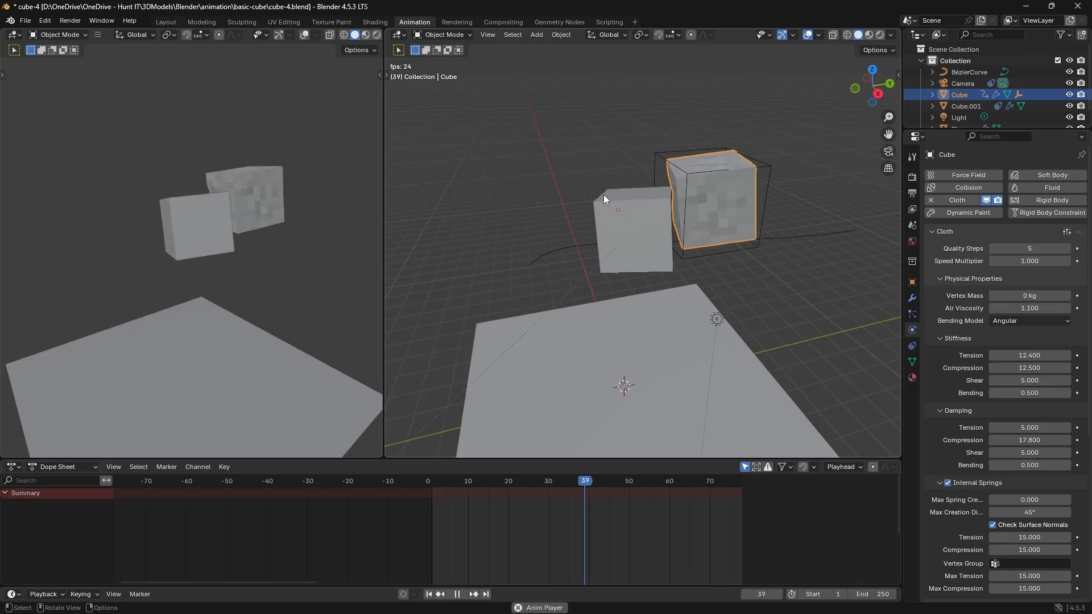
{"action": "key", "text": "space"}
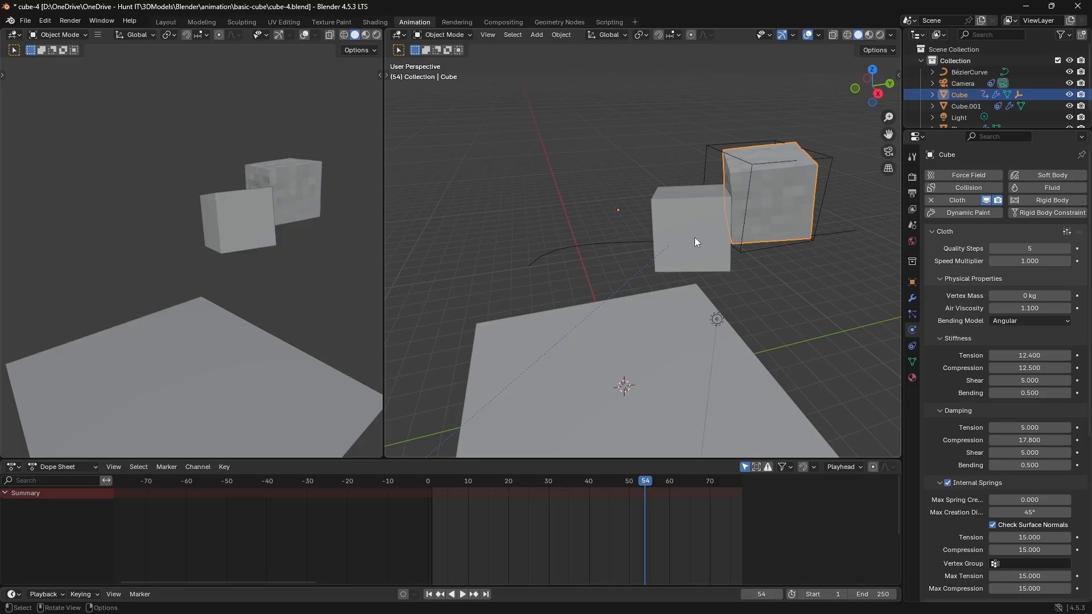
{"action": "key", "text": "shift+ctrl+space"}
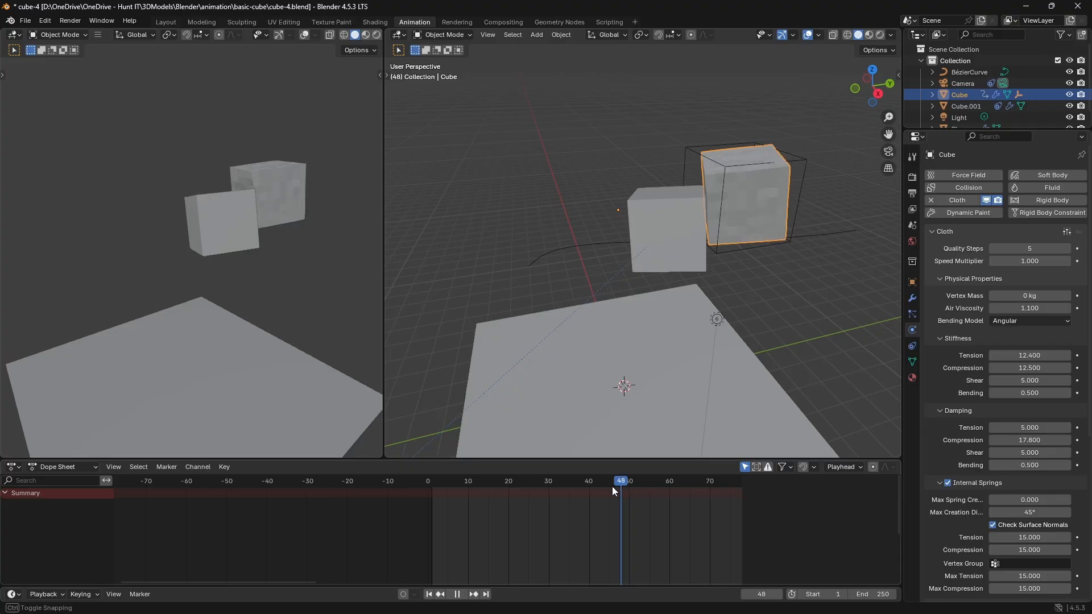
{"action": "left_click_drag", "start_coordinate": [613, 487], "coordinate": [428, 499]}
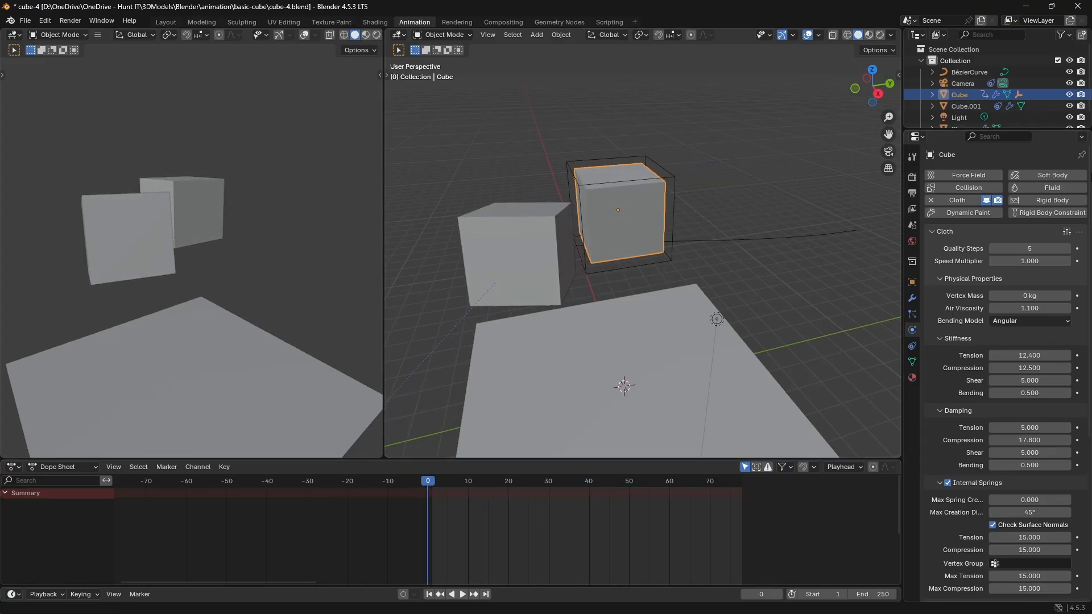
- Set the cloth cube's vertex mass to 1 kg and test it with a short playback, rewinding to frame 0
{"action": "left_click", "coordinate": [1024, 297]}
{"action": "type", "text": "1"}
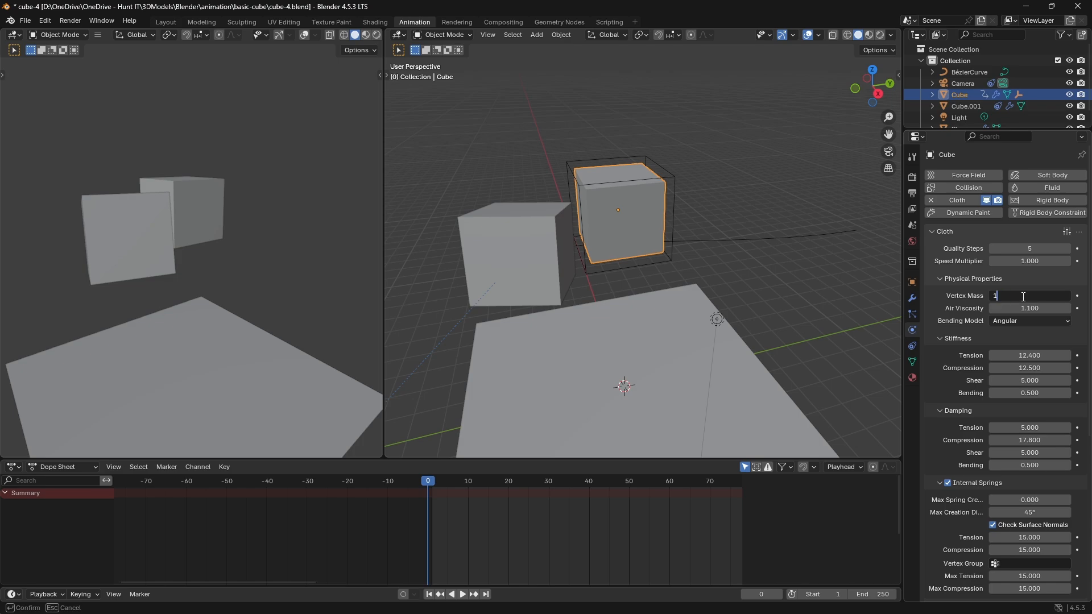
{"action": "key", "text": "Return"}
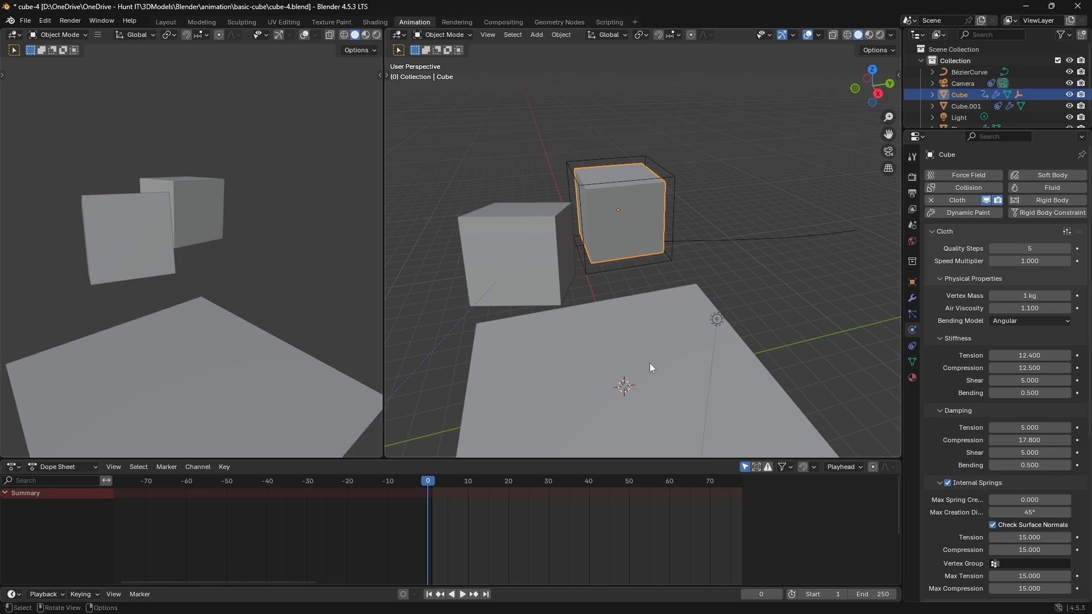
{"action": "key", "text": "space"}
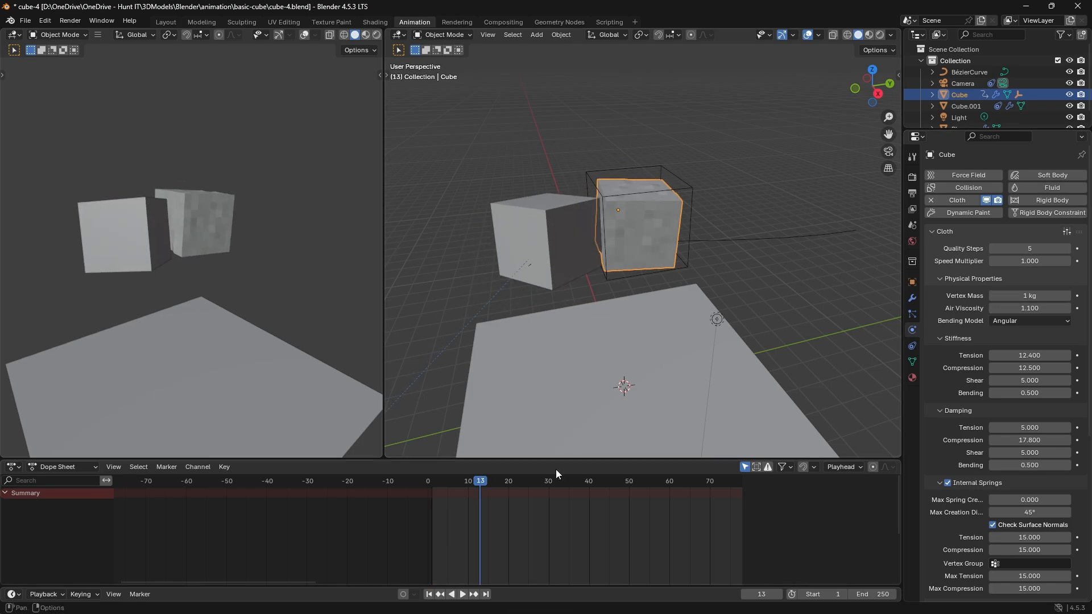
{"action": "left_click_drag", "start_coordinate": [415, 482], "coordinate": [410, 483]}
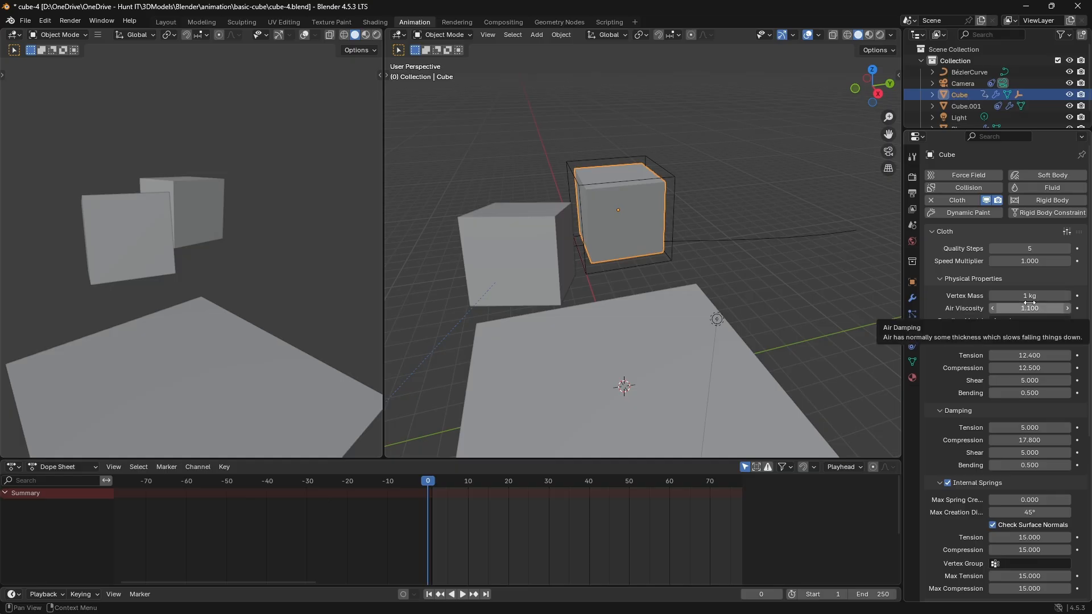
- Scale the cloth cube into a large thin panel, by about 2.895 along X, 2.822 along Z and -0.043 along Y
{"action": "scroll", "coordinate": [681, 295], "scroll_direction": "up", "scroll_amount": 5}
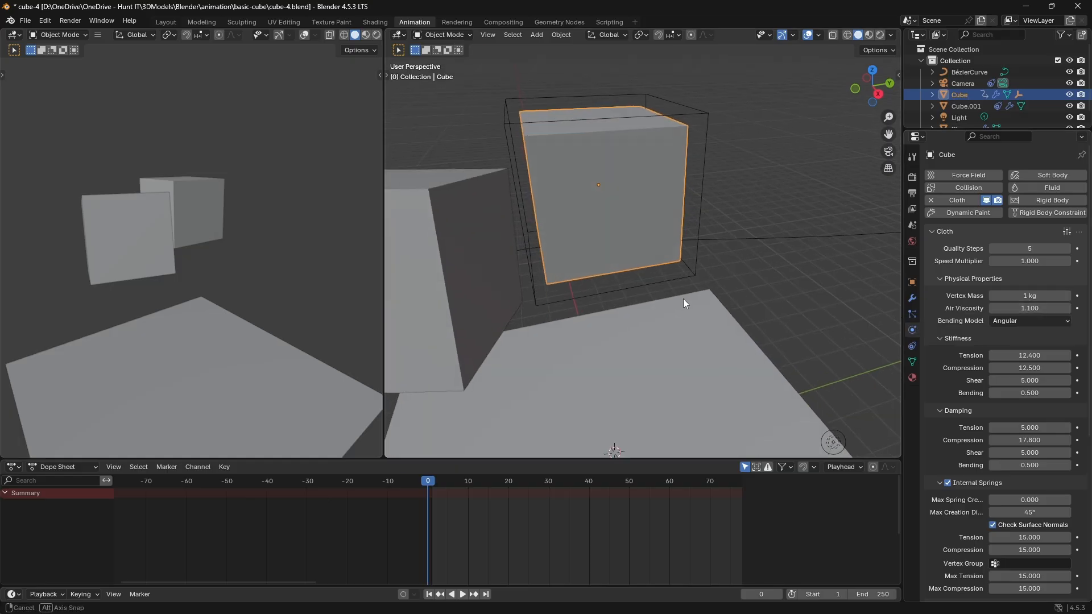
{"action": "mouse_move", "coordinate": [701, 305]}
{"action": "middle_mouse_down"}
{"action": "mouse_move", "coordinate": [694, 293]}
{"action": "mouse_move", "coordinate": [706, 303]}
{"action": "middle_mouse_up"}
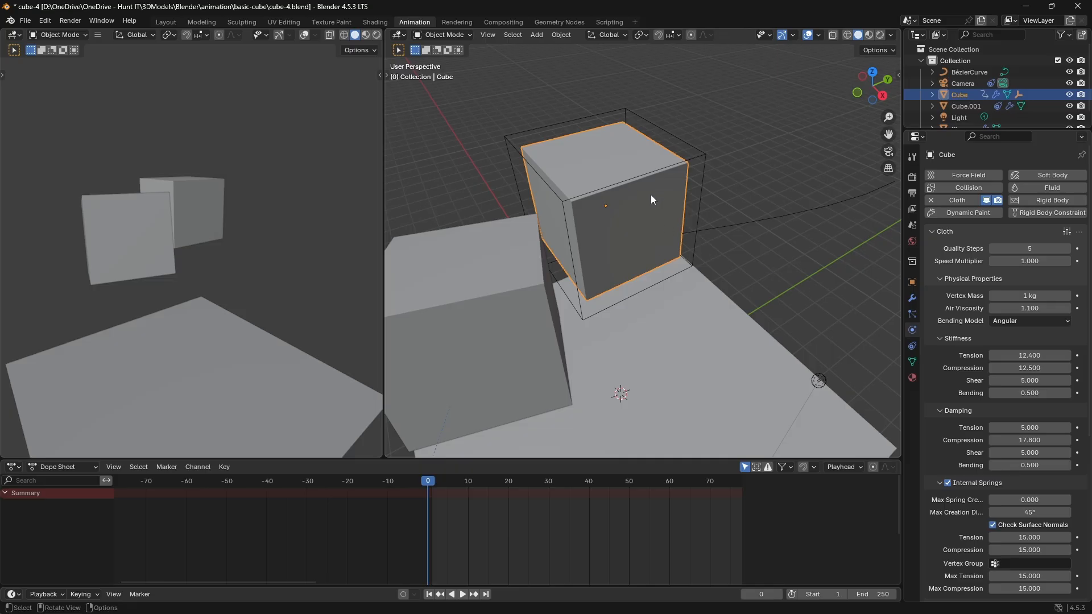
{"action": "key", "text": "s"}
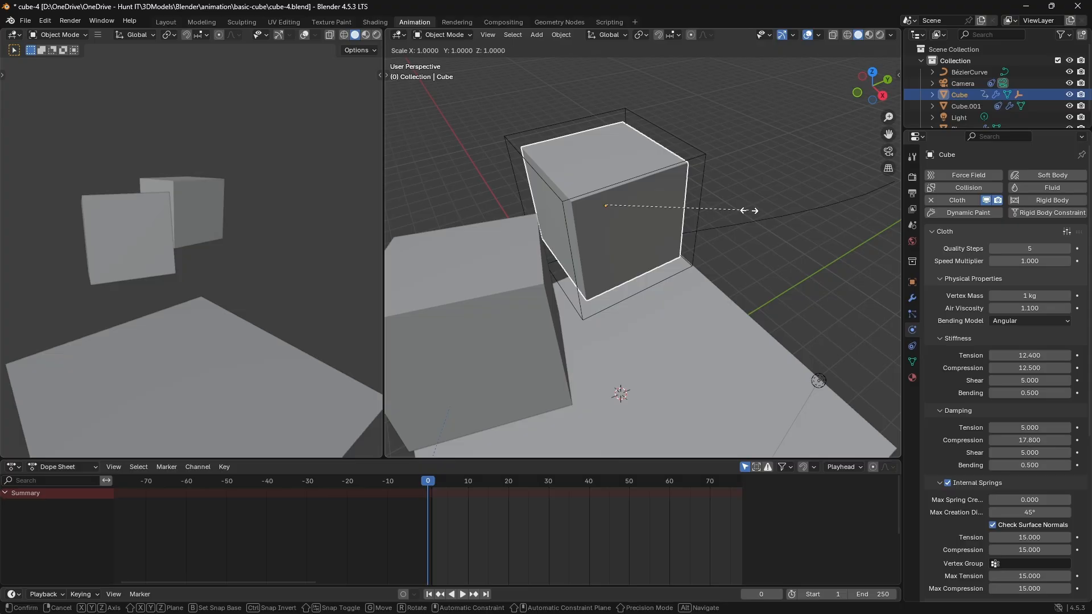
{"action": "key", "text": "x"}
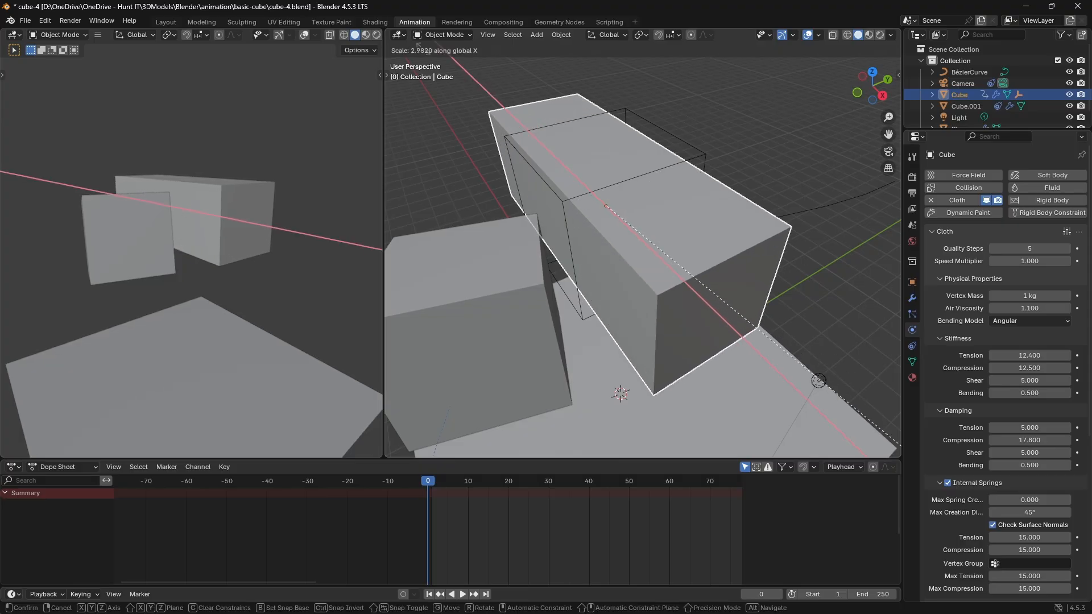
{"action": "left_click", "coordinate": [413, 40]}
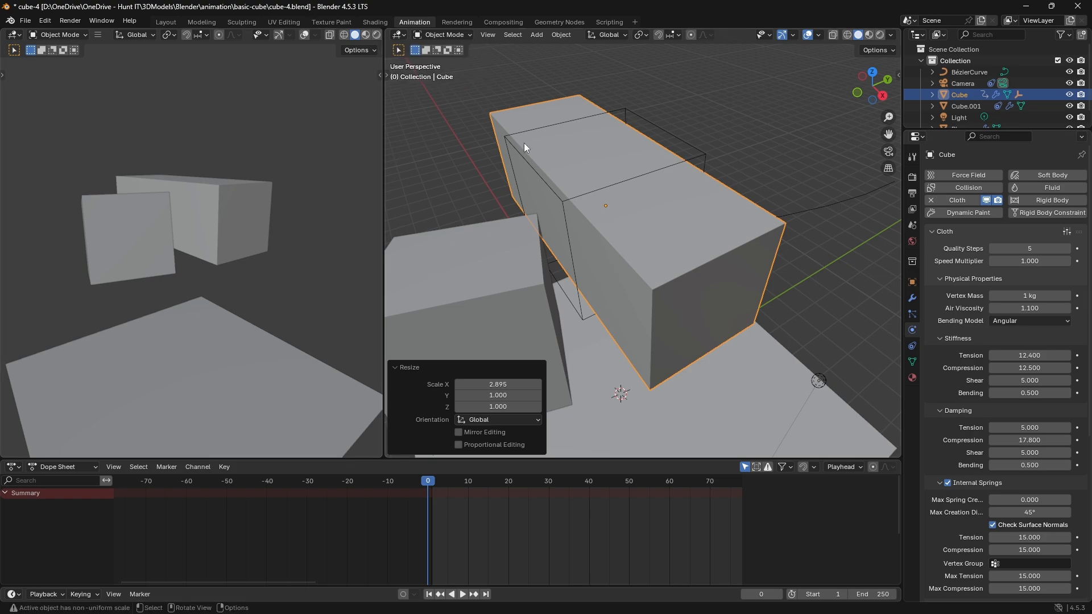
{"action": "key", "text": "s"}
{"action": "key", "text": "z"}
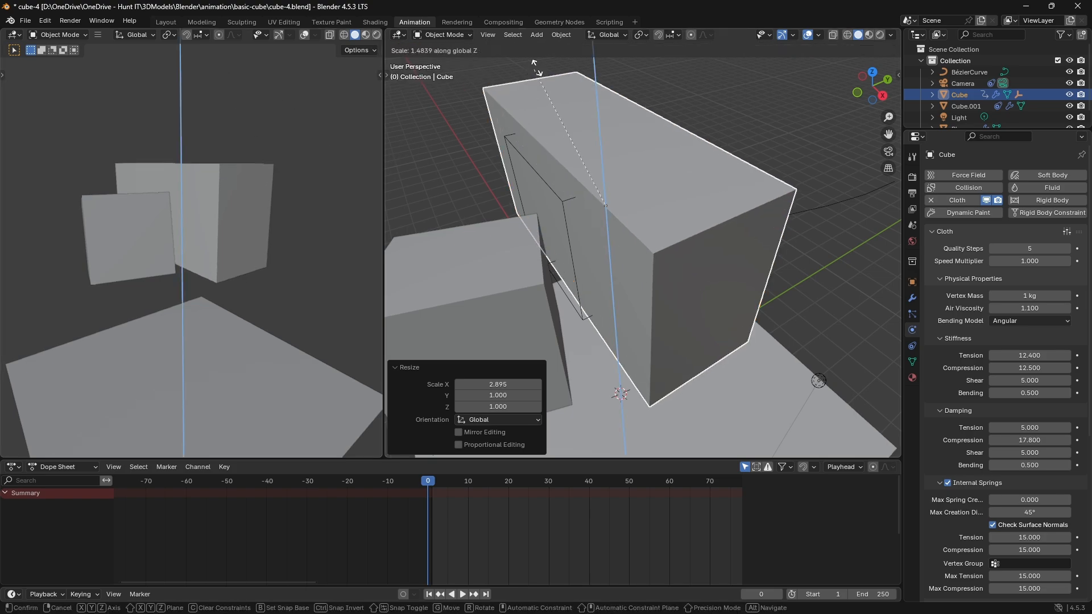
{"action": "left_click", "coordinate": [587, 343]}
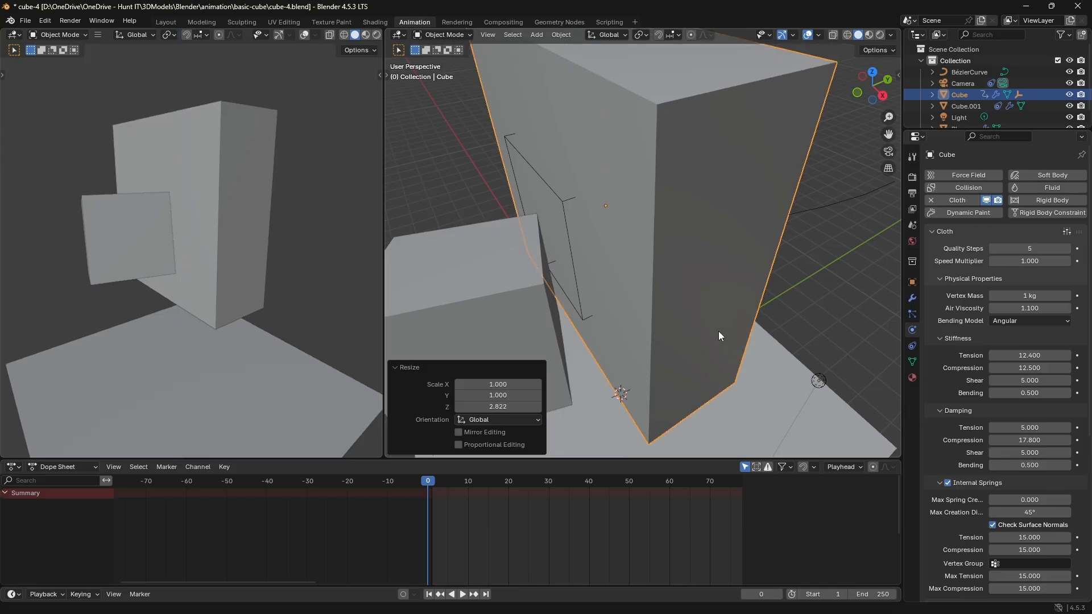
{"action": "key", "text": "s"}
{"action": "key", "text": "y"}
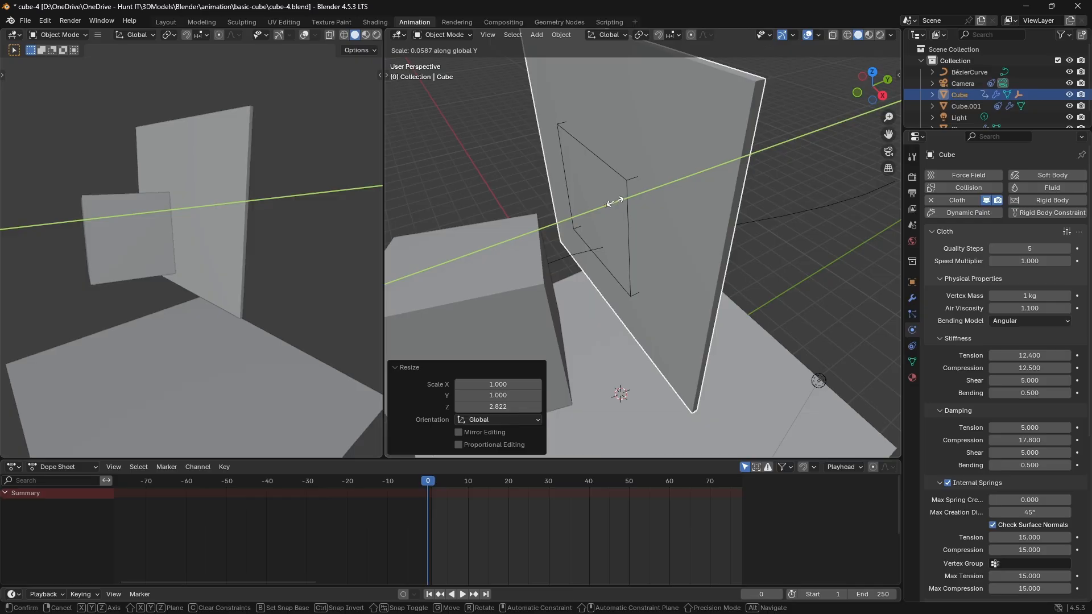
{"action": "left_click", "coordinate": [633, 212]}
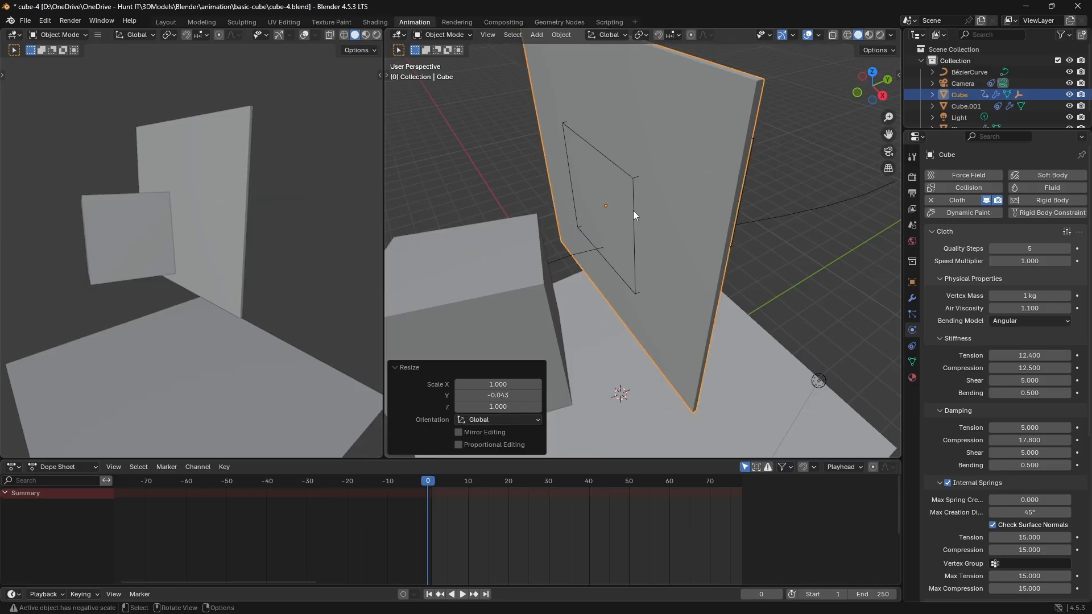
- Play the simulation to examine how the thin cloth panel reacts to the moving cube
{"action": "middle_click_drag", "start_coordinate": [633, 210], "coordinate": [714, 247]}
{"action": "scroll", "coordinate": [708, 267], "scroll_direction": "up", "scroll_amount": 3}
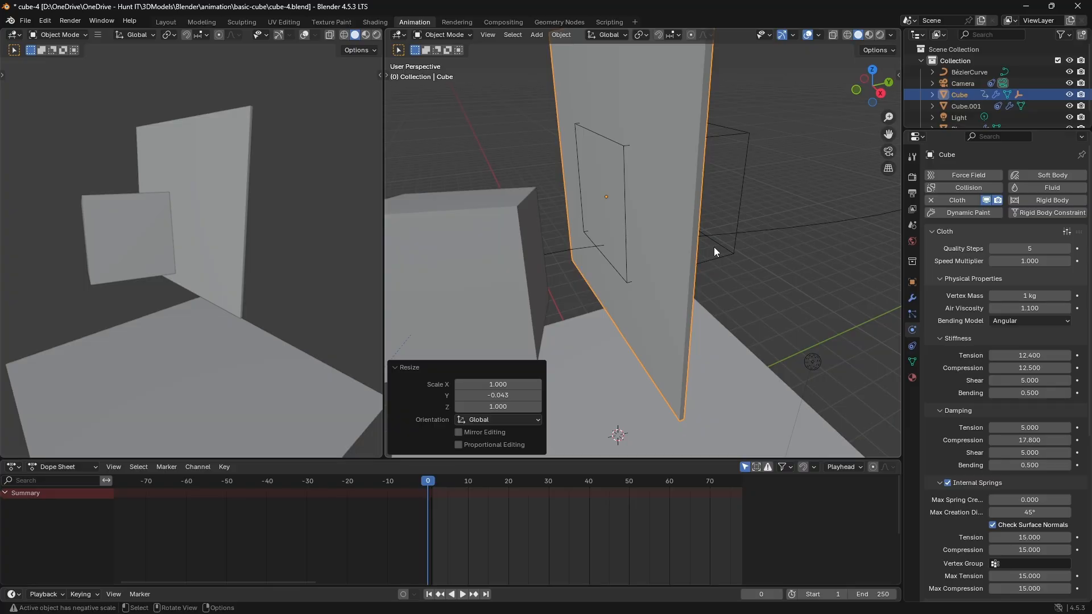
{"action": "key", "text": "space"}
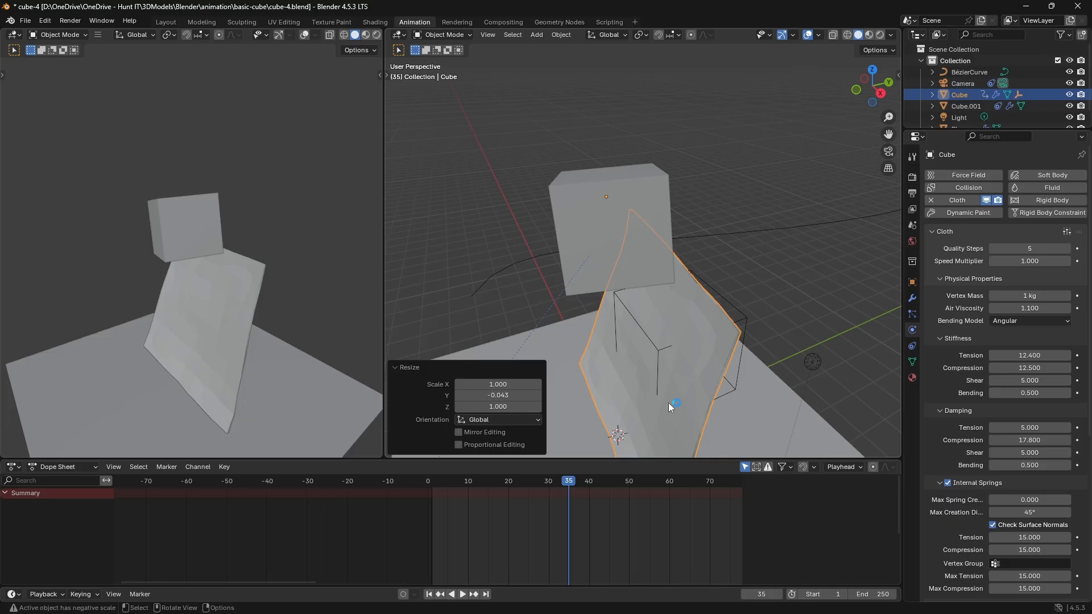
- Return to frame 0 and select the vertices at the two upper corners of the thin cloth panel in Edit Mode
{"action": "left_click_drag", "start_coordinate": [569, 479], "coordinate": [429, 483]}
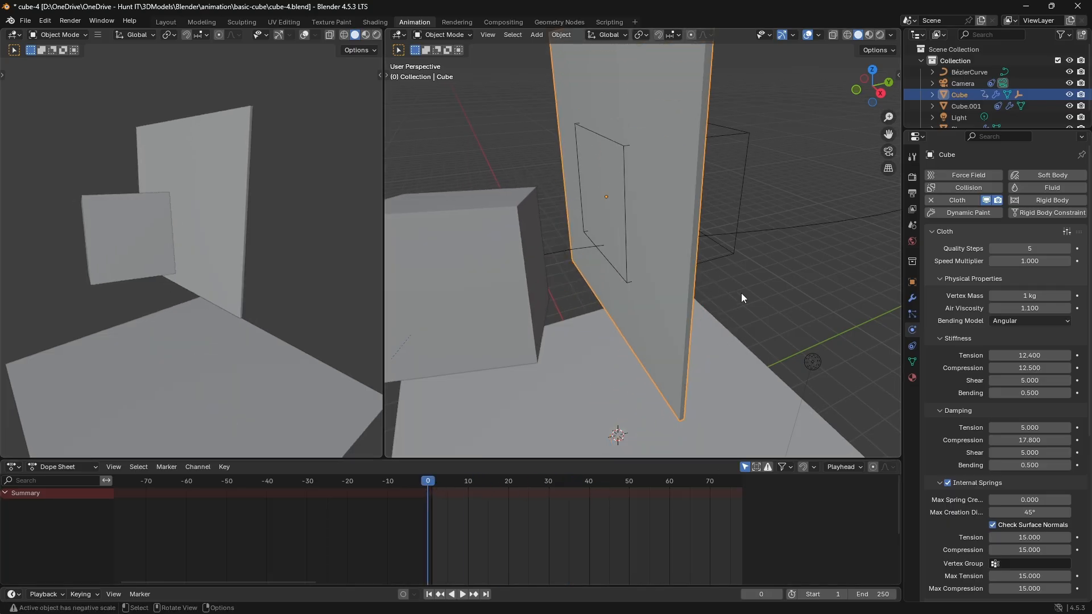
{"action": "middle_click_drag", "start_coordinate": [742, 292], "coordinate": [741, 306]}
{"action": "middle_click_drag", "start_coordinate": [735, 229], "coordinate": [743, 313]}
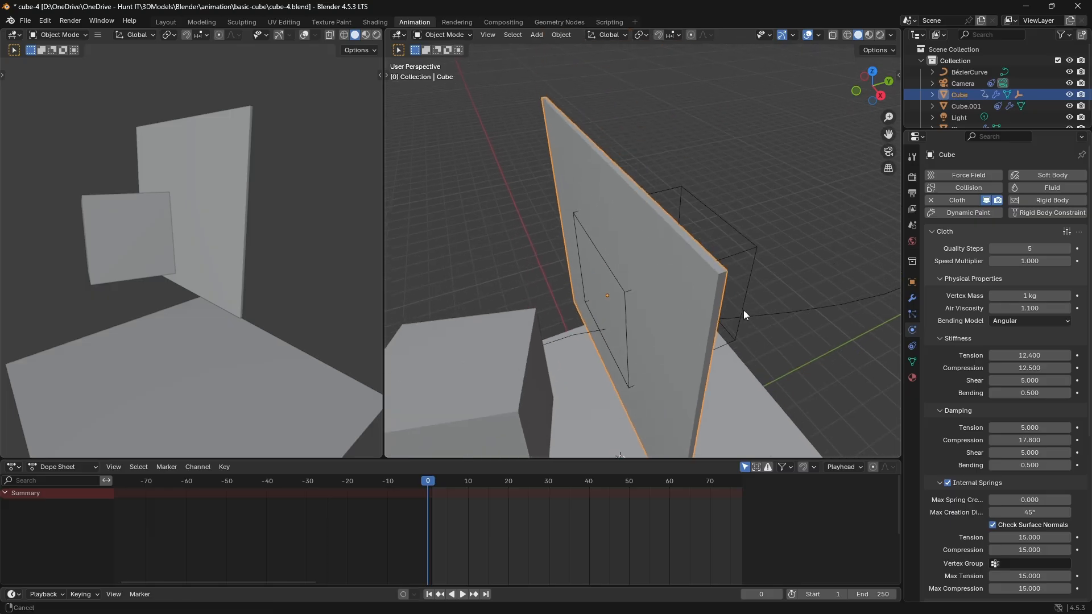
{"action": "key", "text": "Tab"}
{"action": "scroll", "coordinate": [797, 360], "scroll_direction": "up", "scroll_amount": 3}
{"action": "scroll", "coordinate": [798, 359], "scroll_direction": "down", "scroll_amount": 3}
{"action": "middle_click_drag", "start_coordinate": [798, 357], "coordinate": [787, 354]}
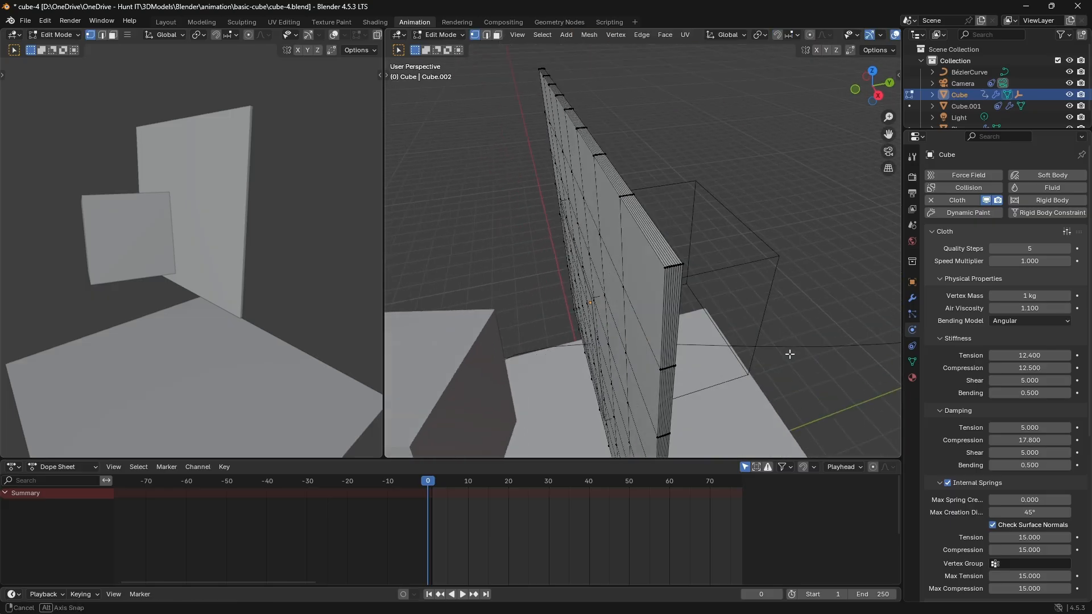
{"action": "left_click", "coordinate": [690, 278], "text": "alt"}
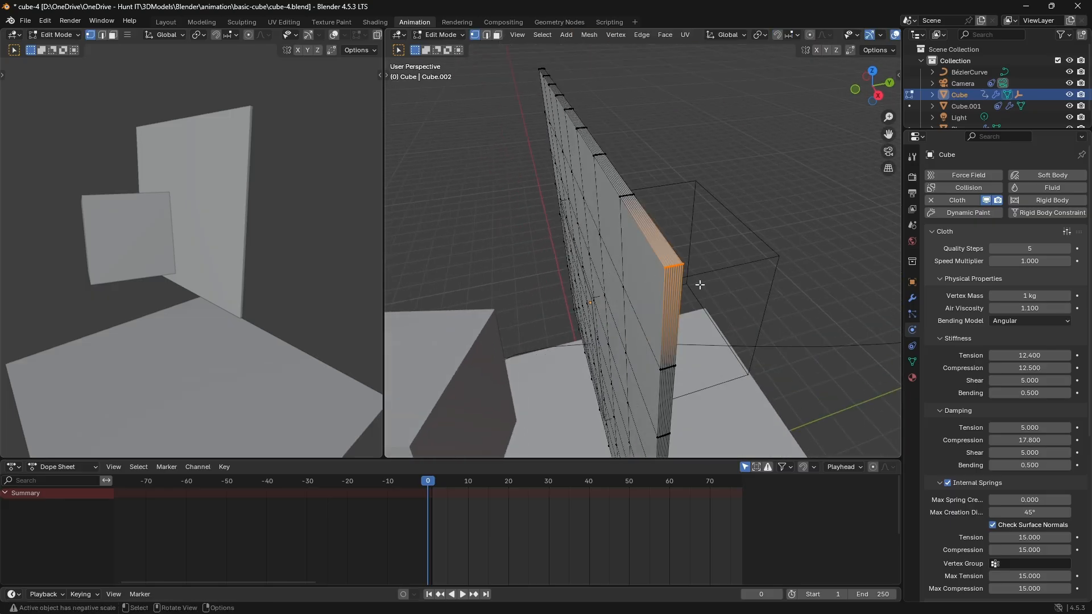
{"action": "middle_click_drag", "start_coordinate": [528, 83], "coordinate": [578, 156], "text": "shift"}
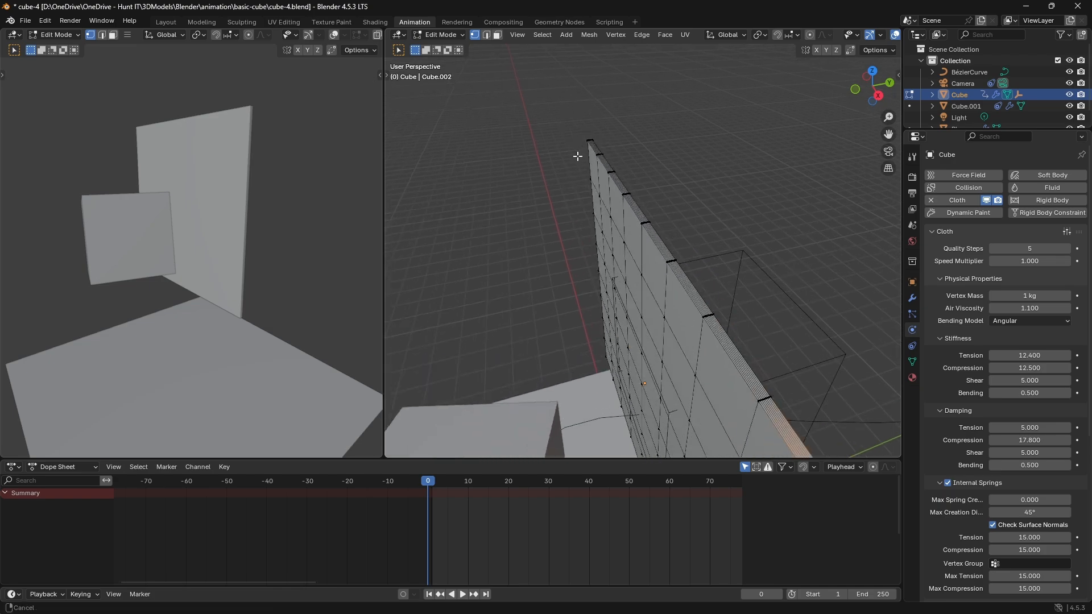
{"action": "left_click_drag", "start_coordinate": [581, 132], "coordinate": [607, 145], "text": "shift"}
{"action": "middle_click_drag", "start_coordinate": [741, 205], "coordinate": [700, 129]}
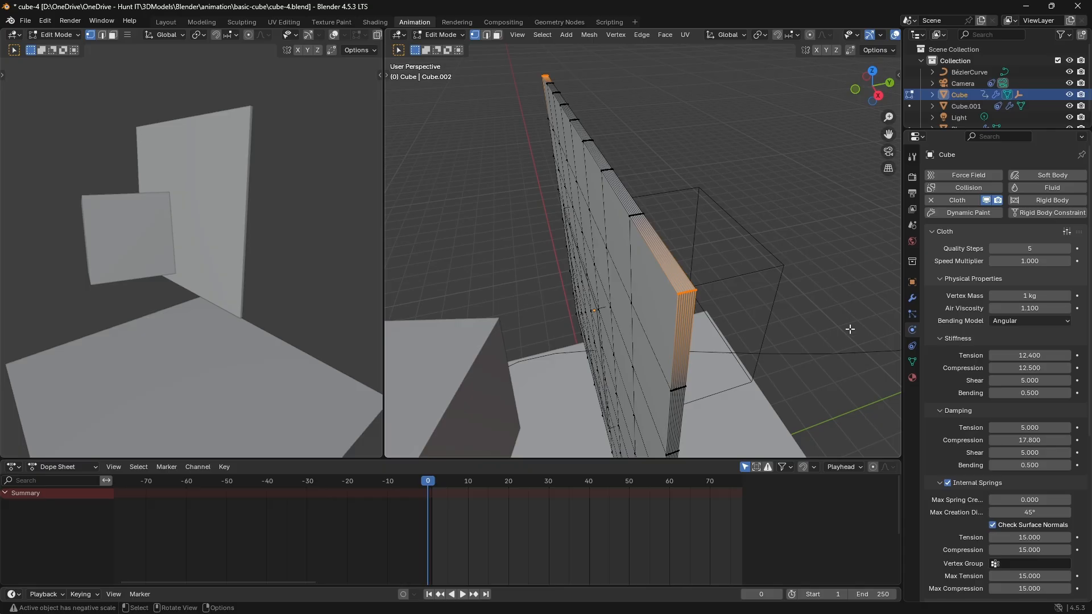
- Create a vertex group for the selected corner vertices and name it pin
{"action": "left_click", "coordinate": [905, 361]}
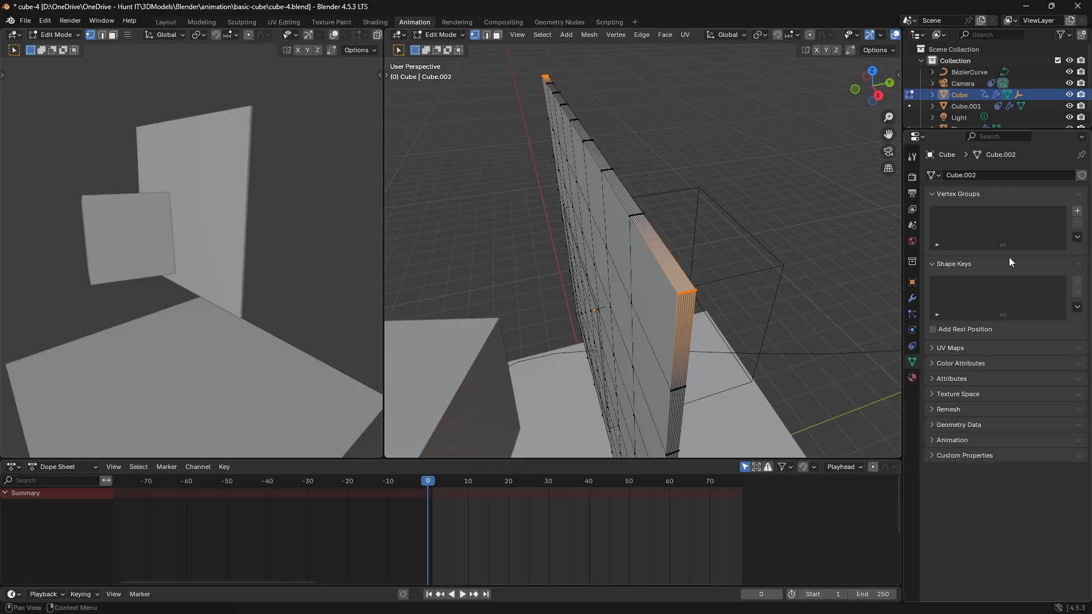
{"action": "left_click", "coordinate": [1077, 211]}
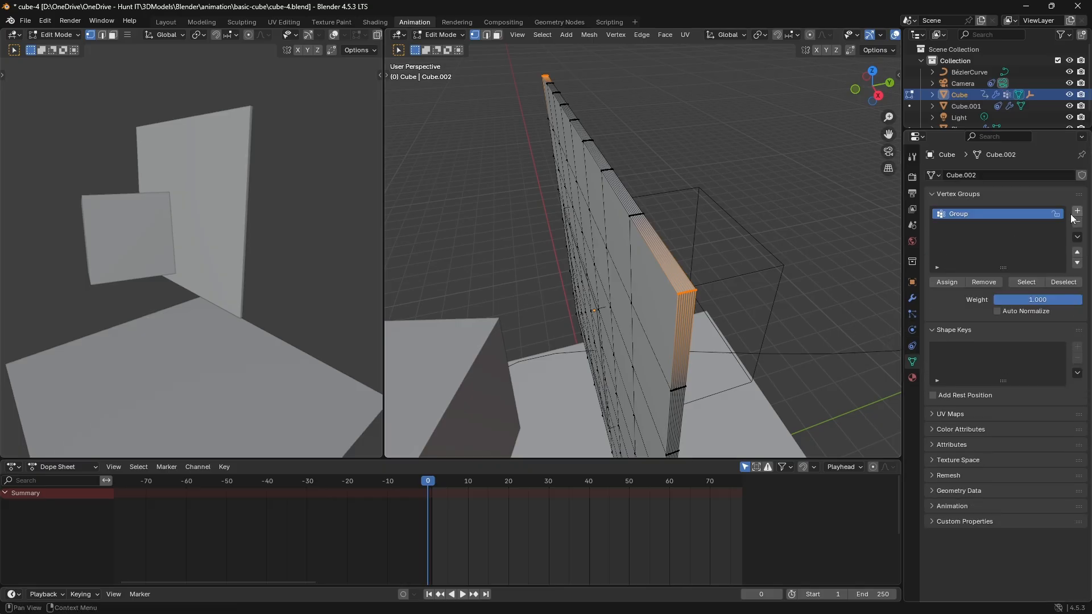
{"action": "double_click", "coordinate": [1001, 213]}
{"action": "type", "text": "PIN"}
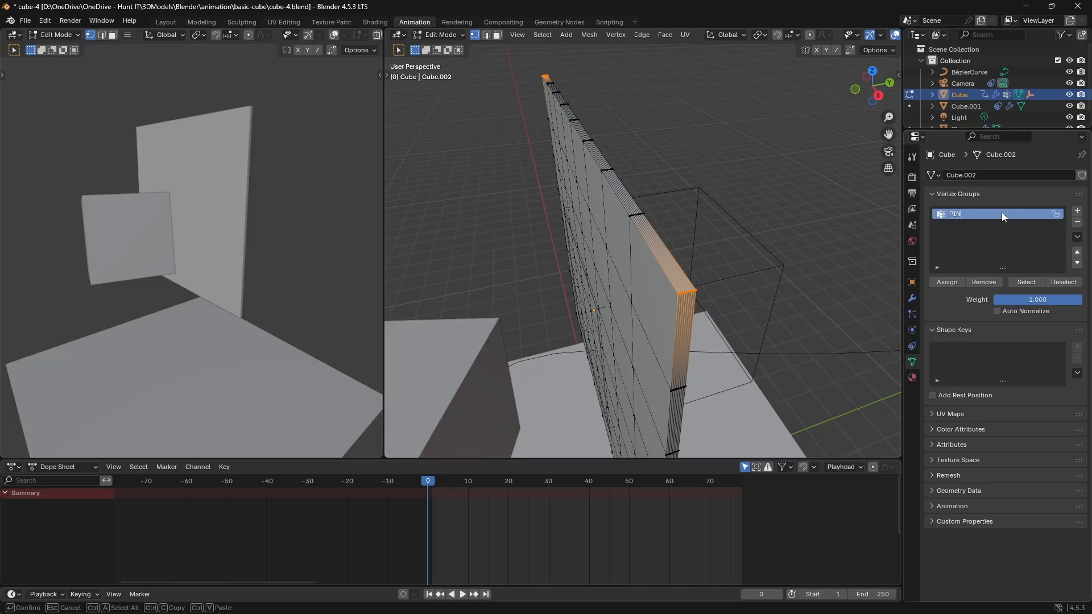
{"action": "key", "text": "Return"}
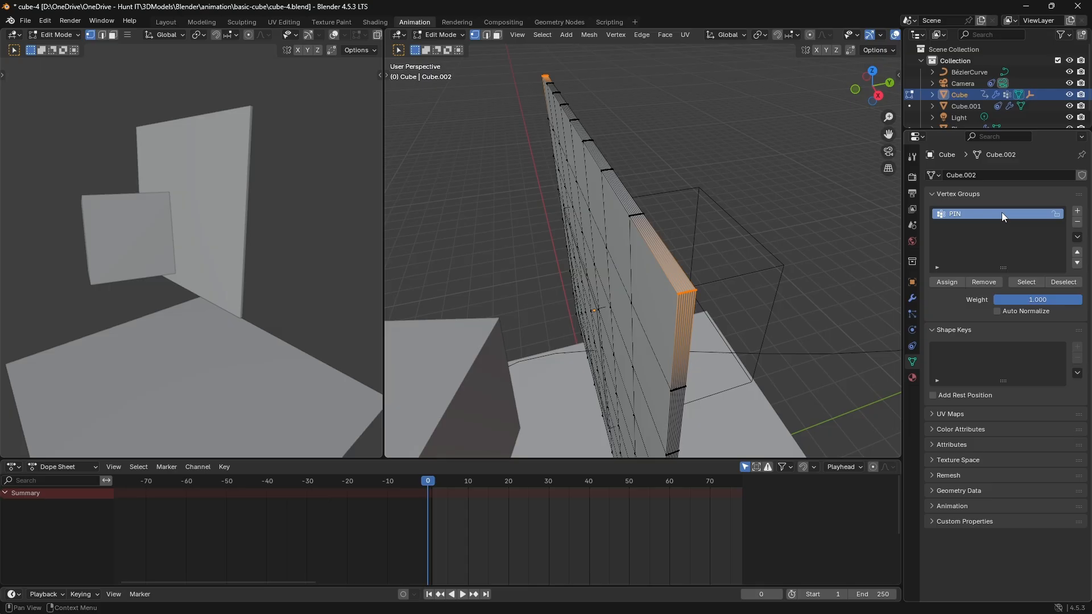
{"action": "double_click", "coordinate": [1002, 214]}
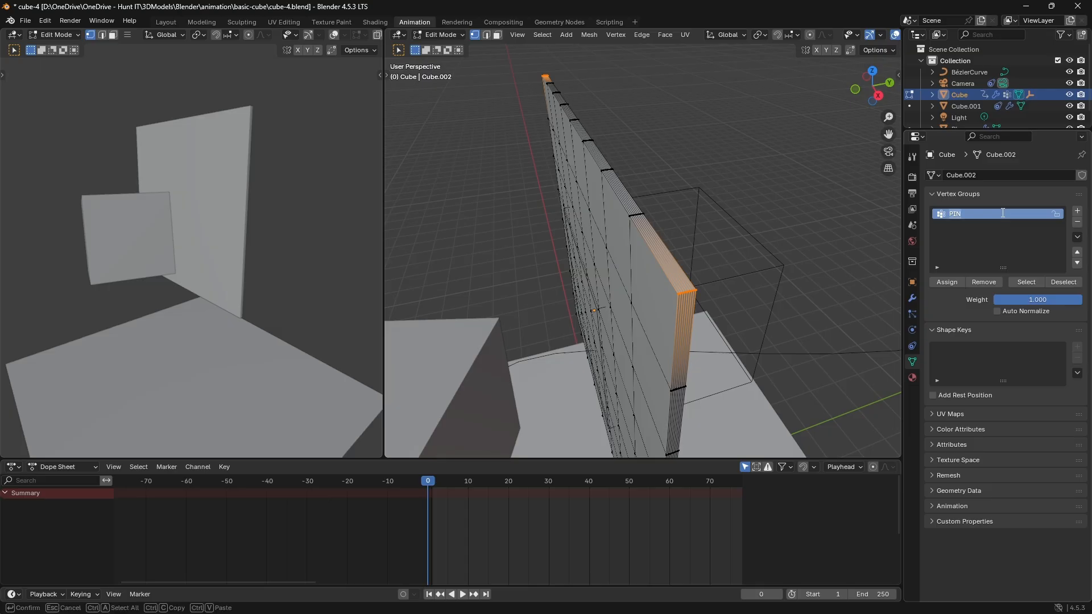
{"action": "type", "text": "pin"}
{"action": "key", "text": "Return"}
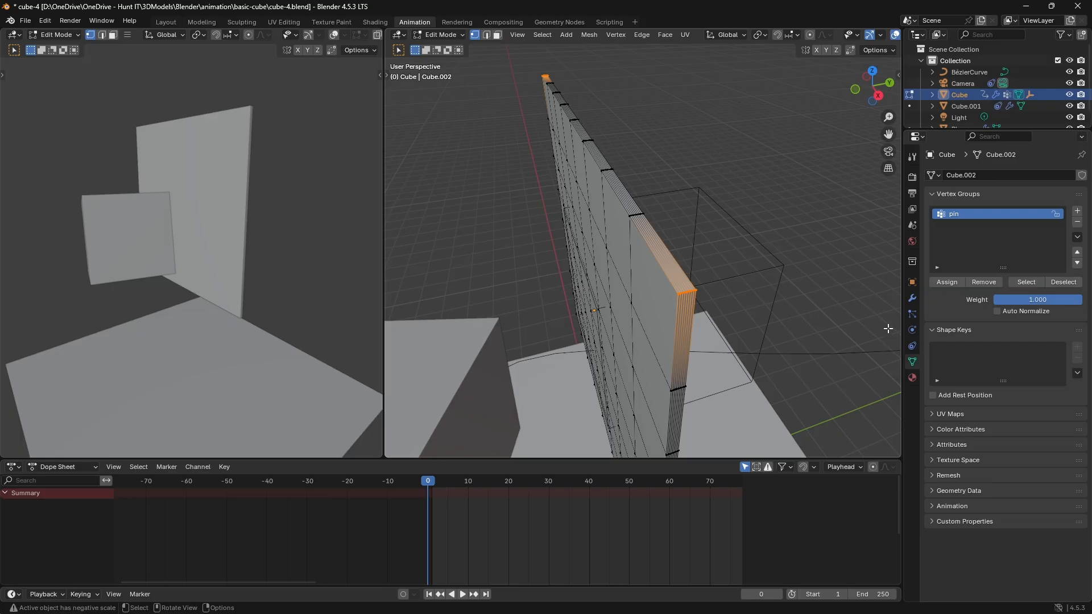
- Set the cloth's Pin Group to the pin vertex group in its Shape settings
{"action": "left_click", "coordinate": [910, 336]}
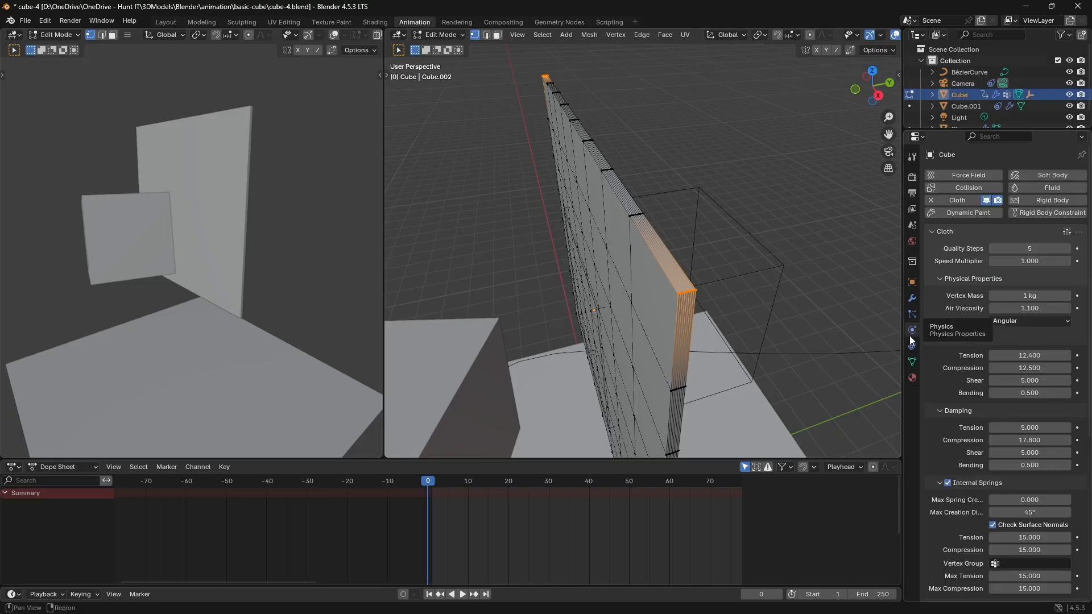
{"action": "left_click", "coordinate": [955, 279]}
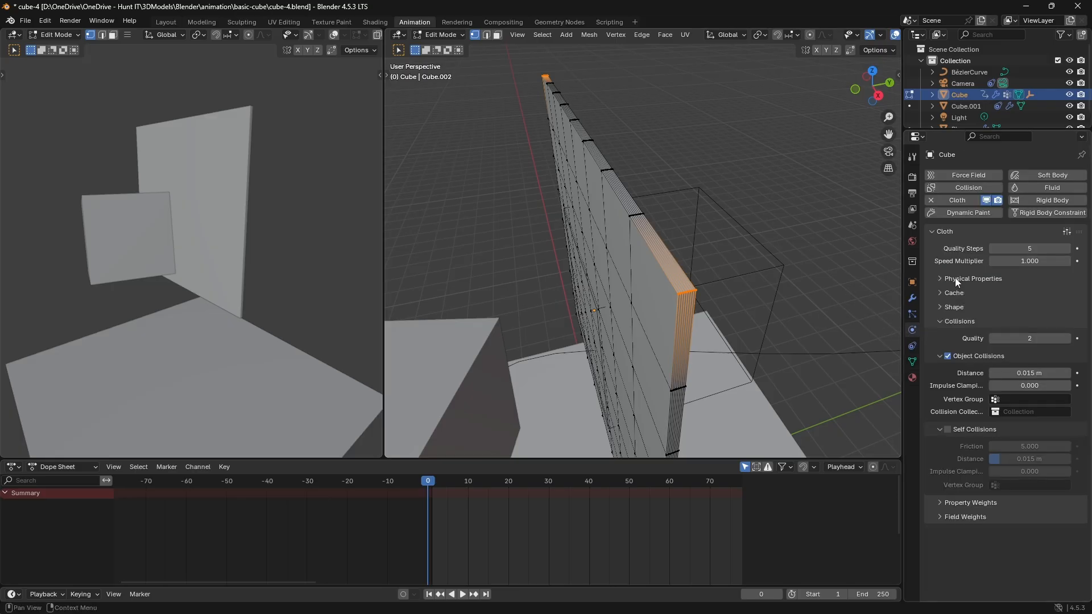
{"action": "left_click", "coordinate": [947, 310]}
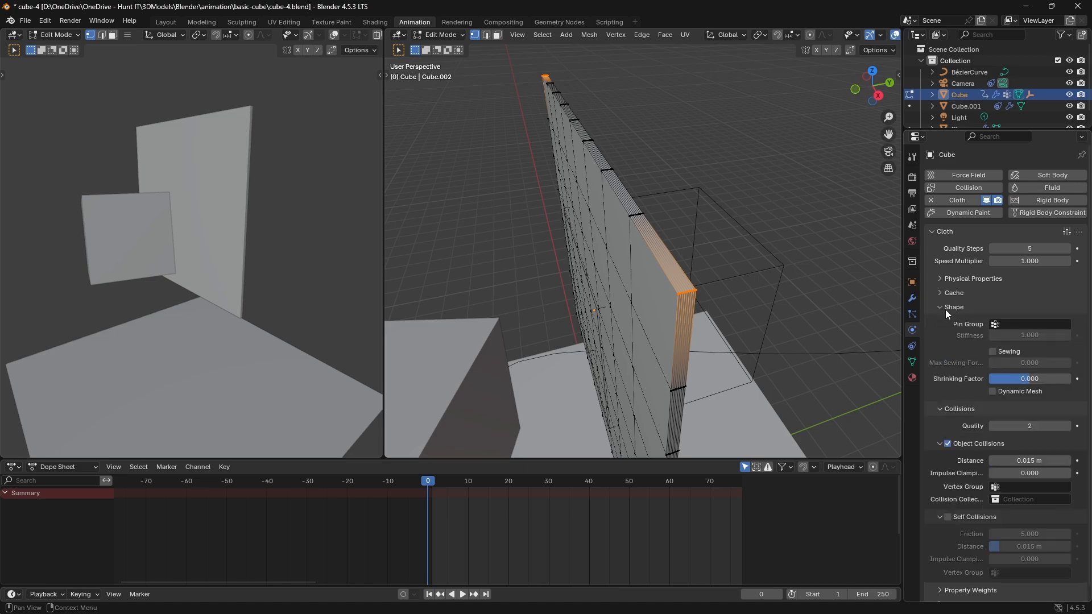
{"action": "left_click", "coordinate": [1002, 322]}
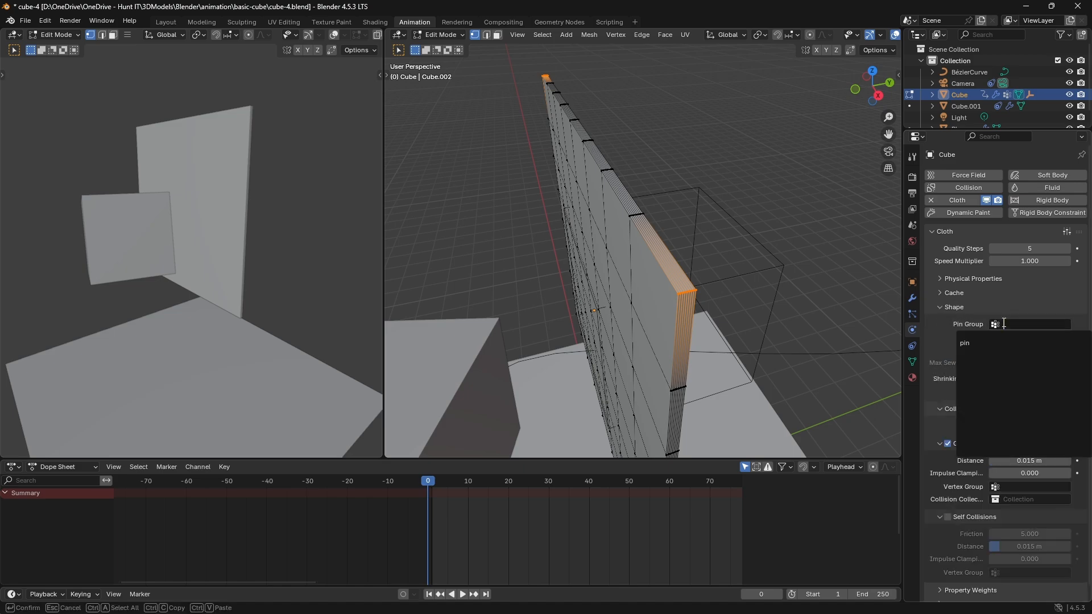
{"action": "left_click", "coordinate": [992, 339]}
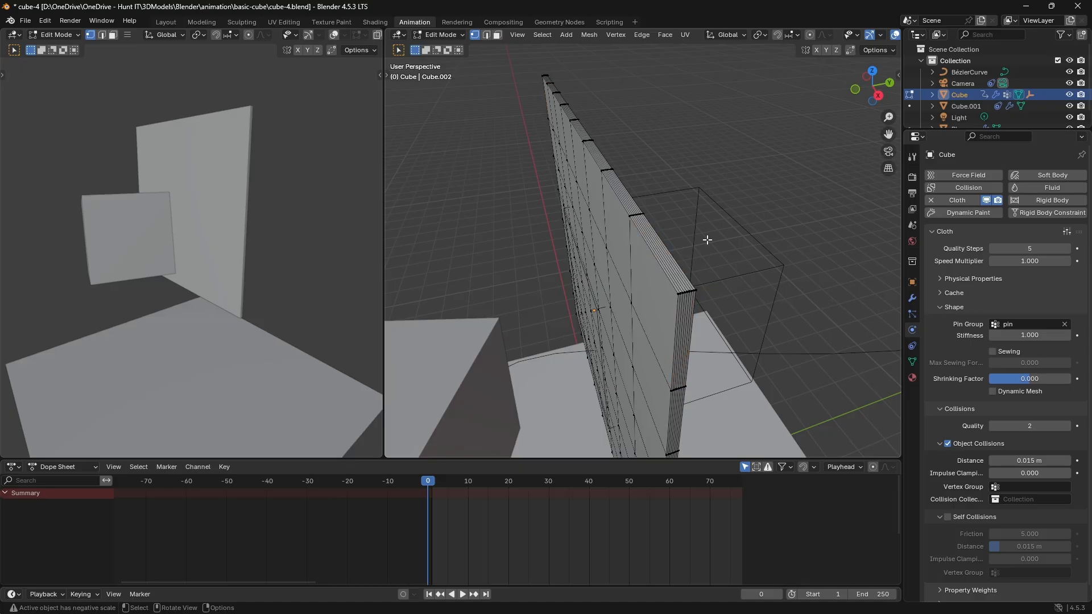
- Play the simulation in Object Mode to examine how the pinned panel reacts to the moving cube, and return to frame 0
{"action": "key", "text": "Tab"}
{"action": "middle_click_drag", "start_coordinate": [707, 240], "coordinate": [710, 331]}
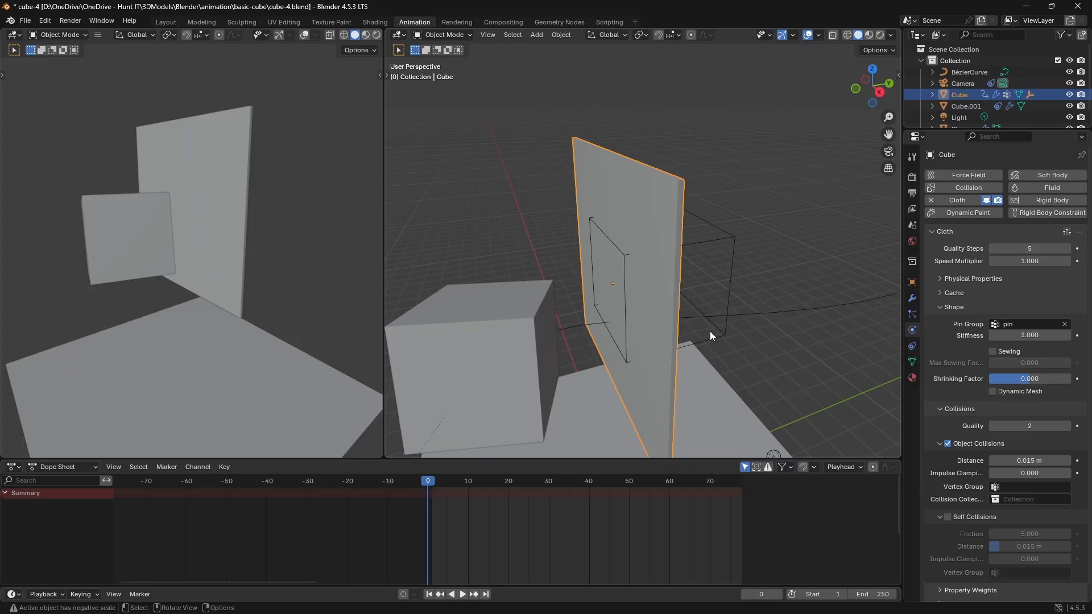
{"action": "key", "text": "space"}
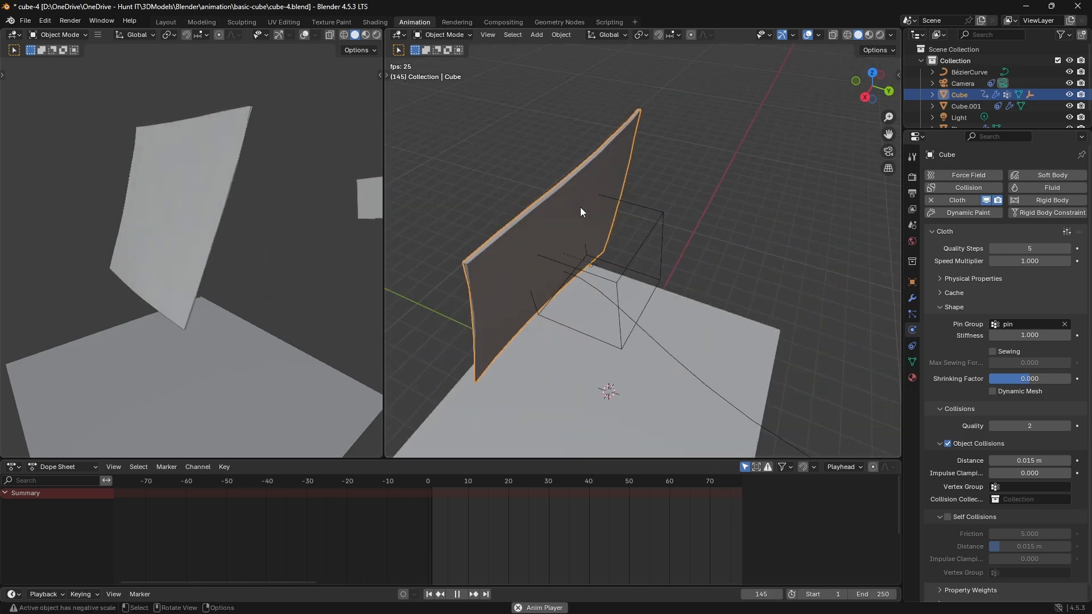
{"action": "middle_click_drag", "start_coordinate": [579, 206], "coordinate": [656, 212]}
{"action": "scroll", "coordinate": [654, 274], "scroll_direction": "down", "scroll_amount": 3}
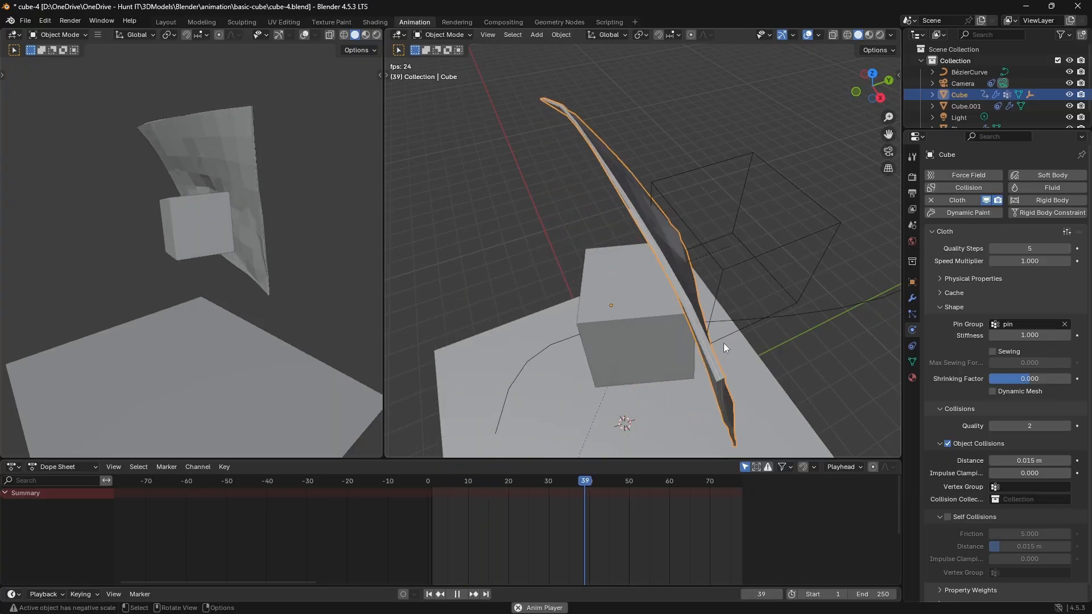
{"action": "left_click_drag", "start_coordinate": [675, 498], "coordinate": [404, 493]}
- Select every other vertical edge loop around the cloth panel in Edit Mode
{"action": "scroll", "coordinate": [600, 374], "scroll_direction": "up", "scroll_amount": 2}
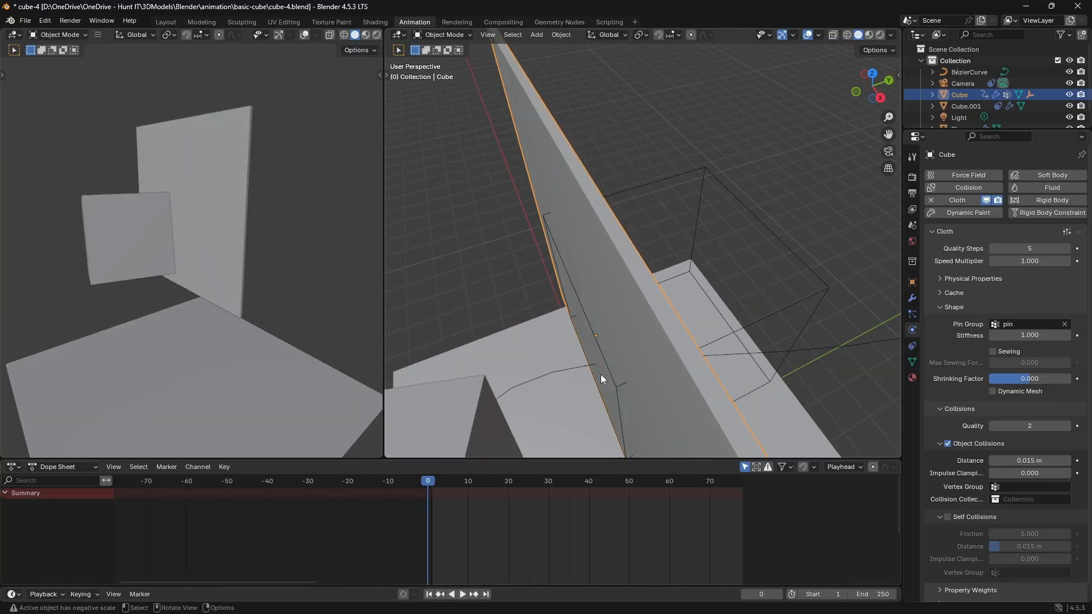
{"action": "middle_click_drag", "start_coordinate": [601, 374], "coordinate": [707, 384]}
{"action": "key", "text": "Tab"}
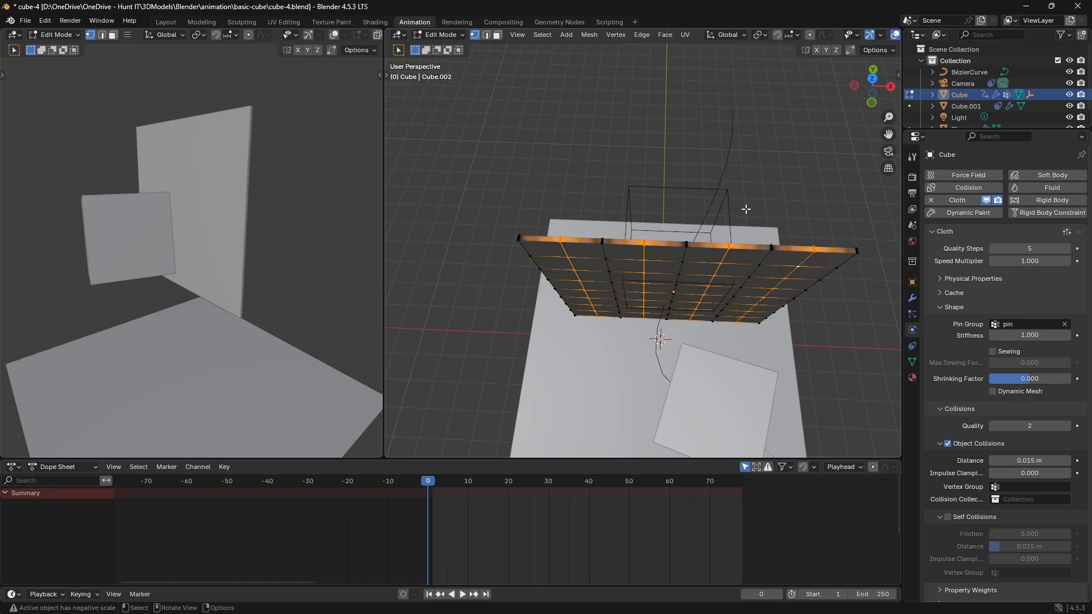
- Try scaling the selected loops by about 0.528 along Z with proportional editing, and undo it
{"action": "key", "text": "s"}
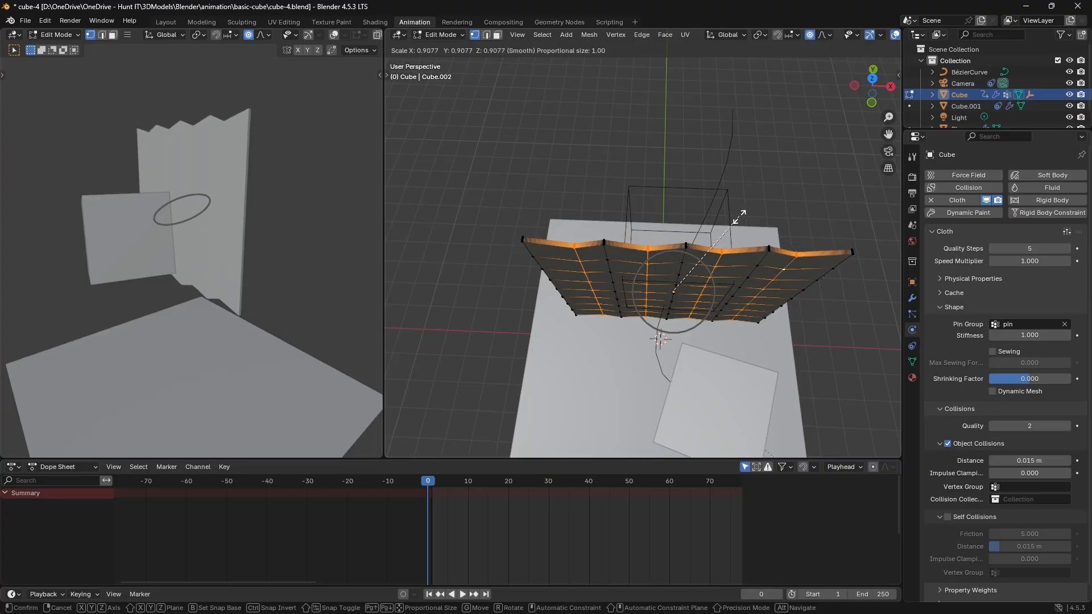
{"action": "key", "text": "x"}
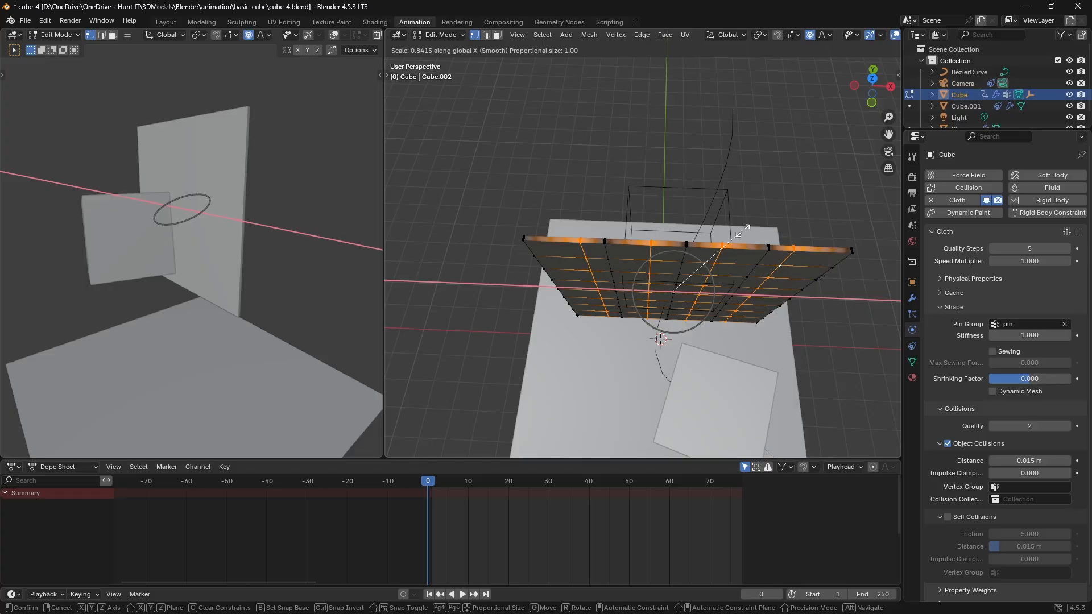
{"action": "key", "text": "y"}
{"action": "key", "text": "z"}
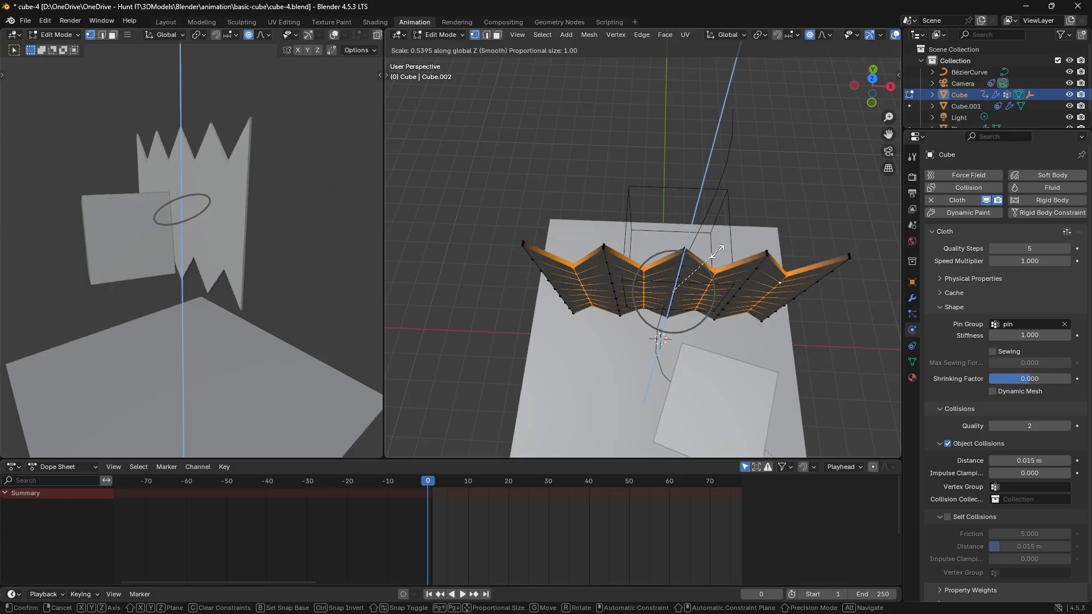
{"action": "left_click", "coordinate": [710, 247]}
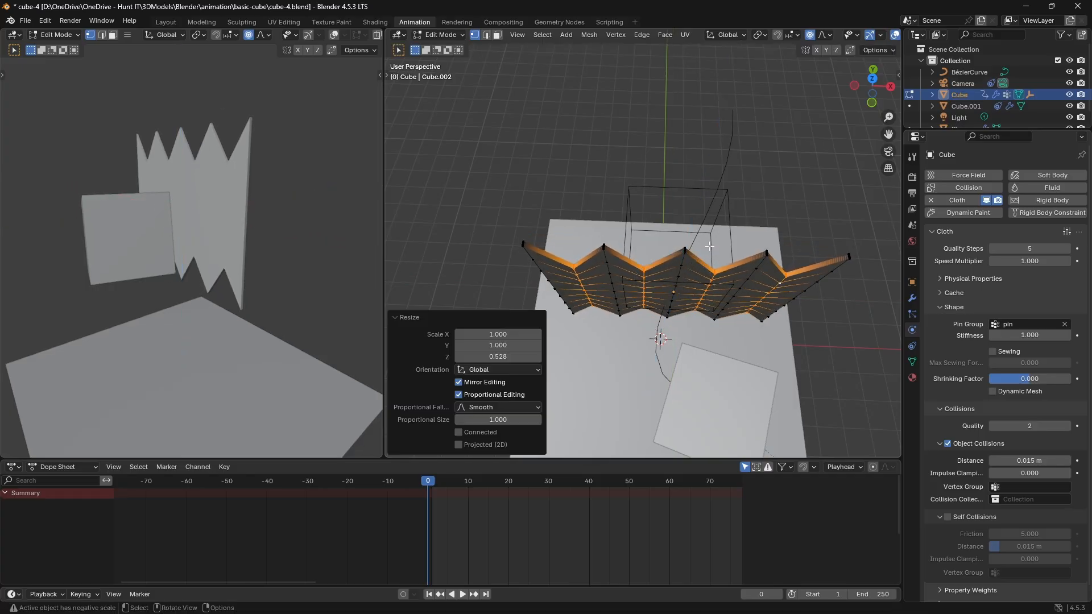
{"action": "middle_click_drag", "start_coordinate": [709, 246], "coordinate": [734, 270]}
{"action": "key", "text": "ctrl+z"}
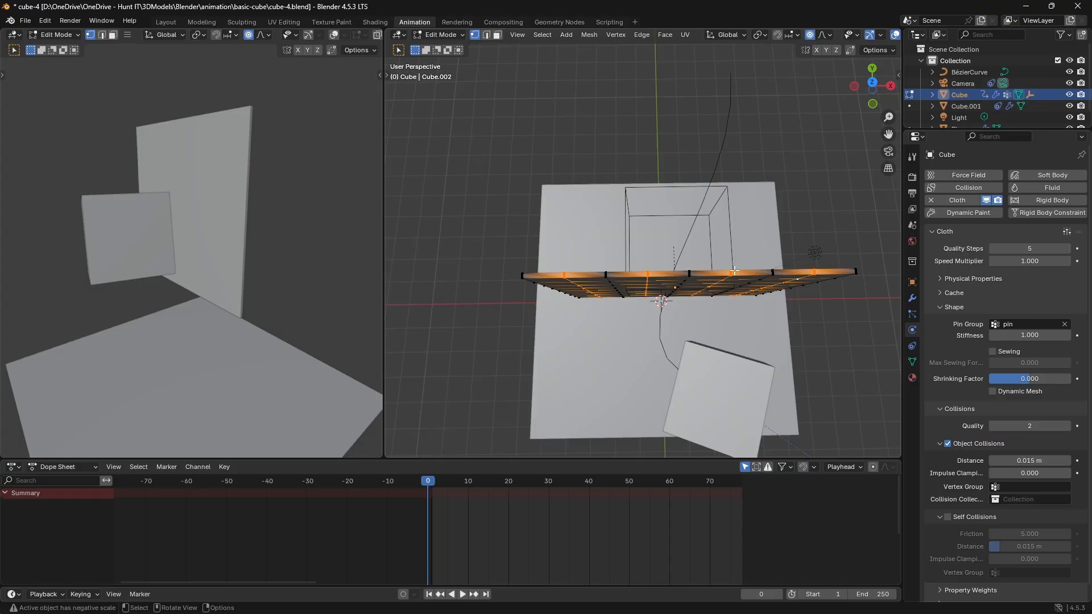
- Move the selected loops about 0.59 m along Y to fold the panel into a zigzag curtain, and return to Object Mode
{"action": "key", "text": "g"}
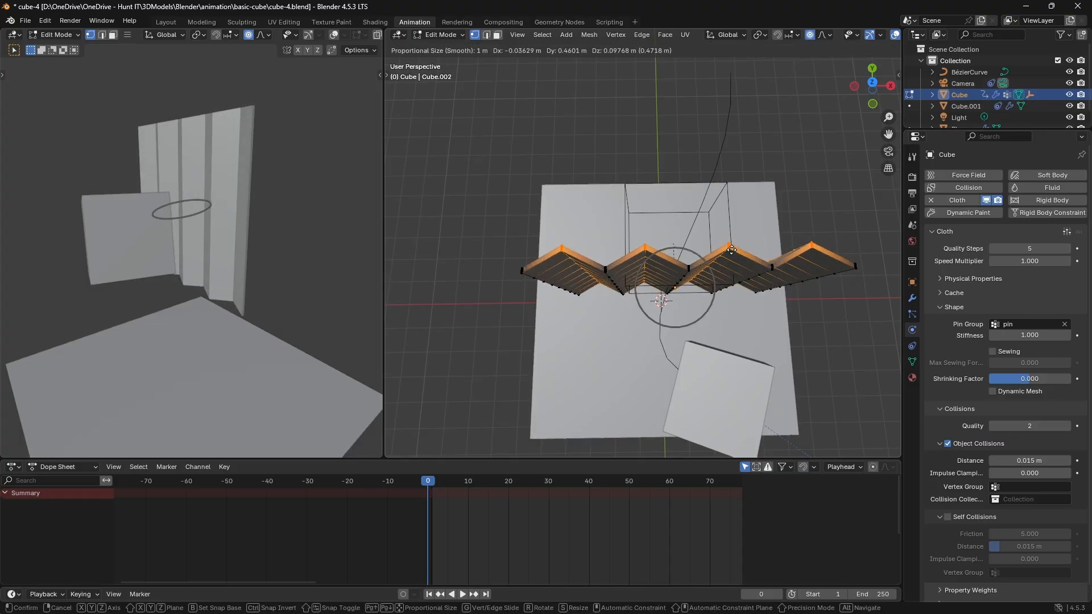
{"action": "key", "text": "y"}
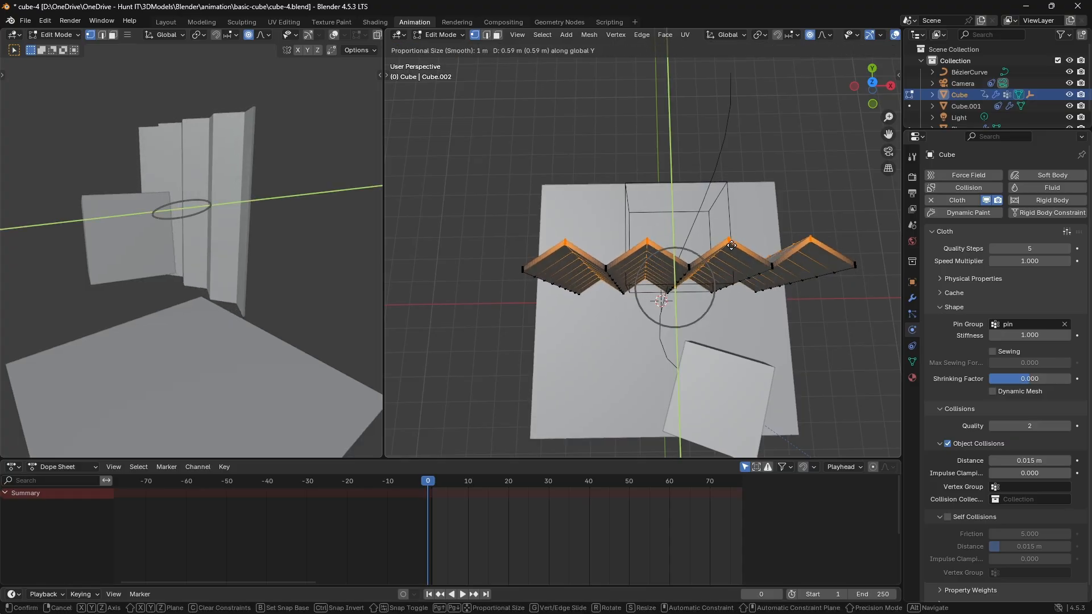
{"action": "left_click", "coordinate": [732, 246]}
{"action": "middle_click_drag", "start_coordinate": [732, 245], "coordinate": [652, 278]}
{"action": "key", "text": "Tab"}
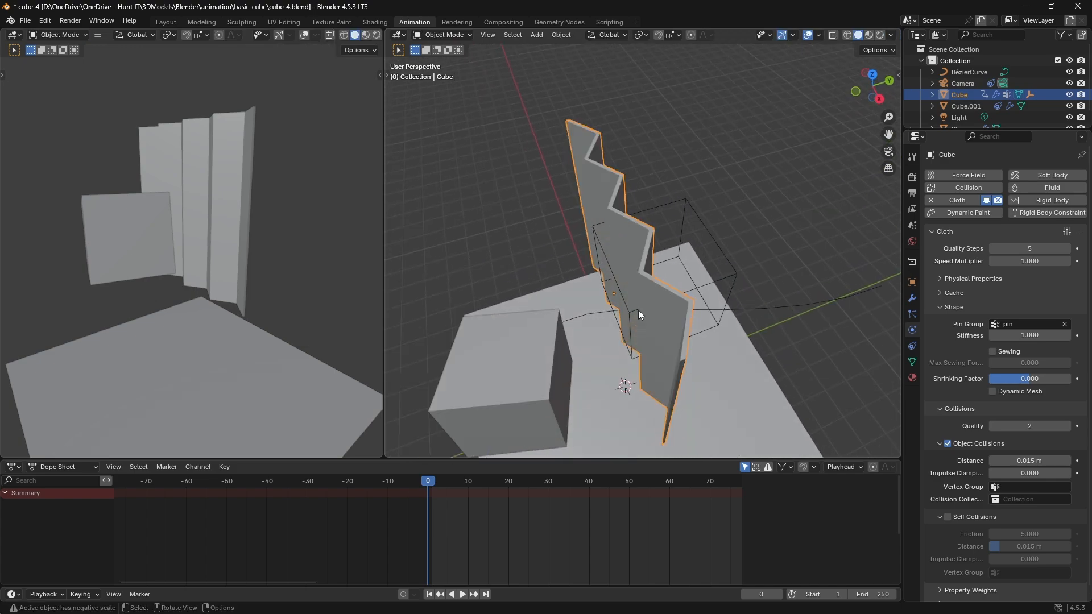
- Play the simulation to frame 110, examine the deformed zigzag cloth from several angles, and return to frame 0
{"action": "key", "text": "space"}
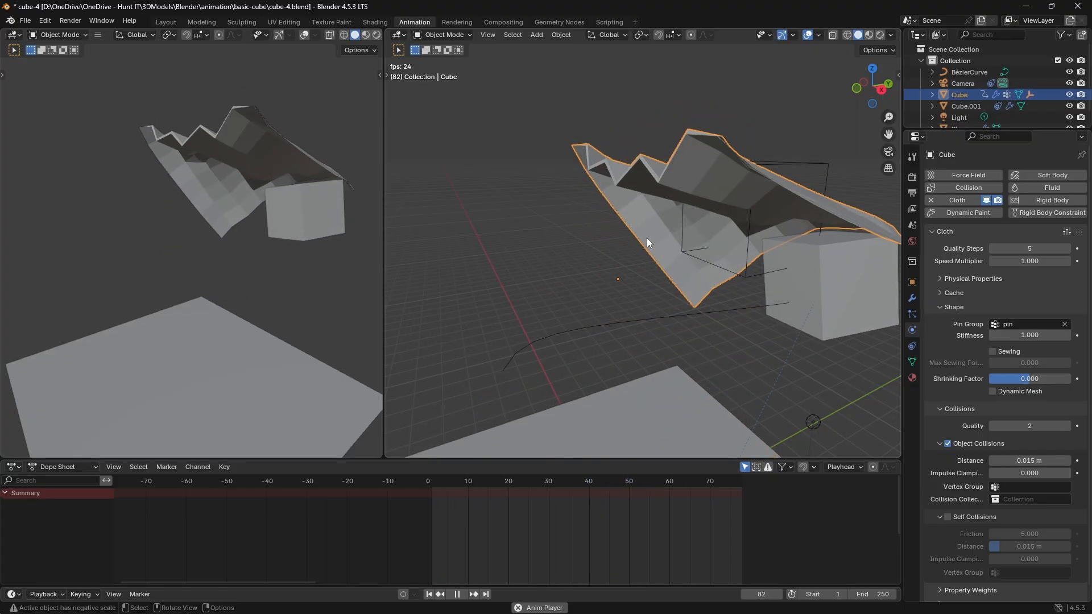
{"action": "key", "text": "space"}
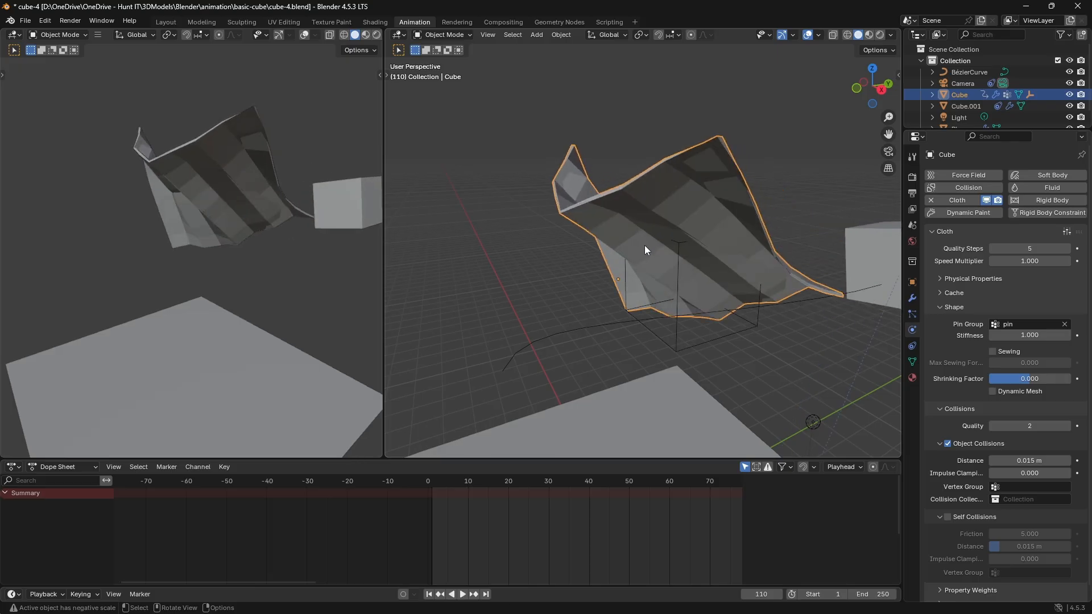
{"action": "middle_click_drag", "start_coordinate": [733, 260], "coordinate": [739, 216]}
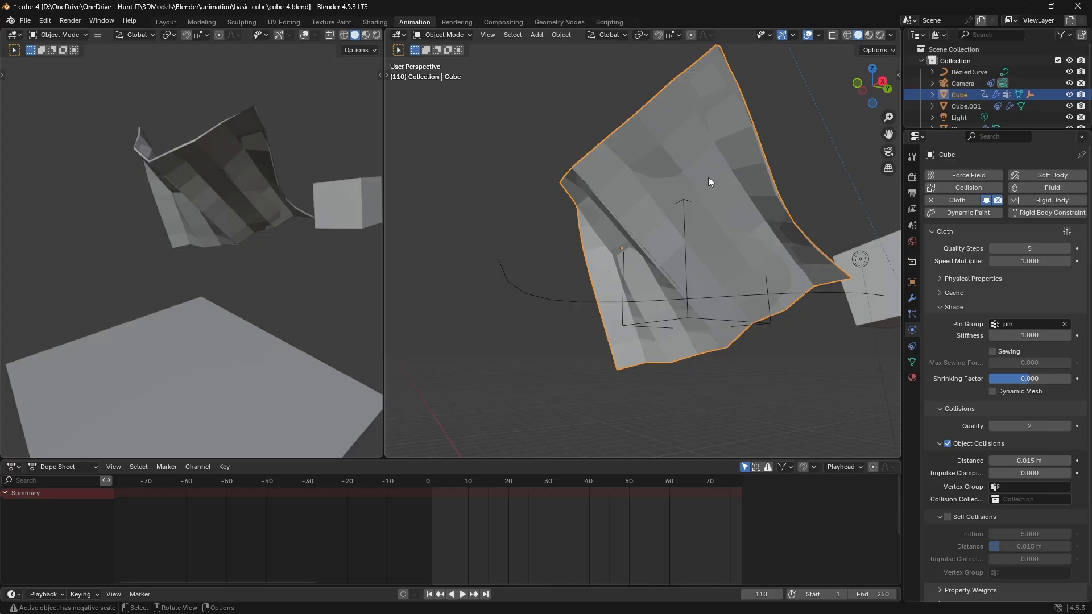
{"action": "scroll", "coordinate": [711, 182], "scroll_direction": "down", "scroll_amount": 5}
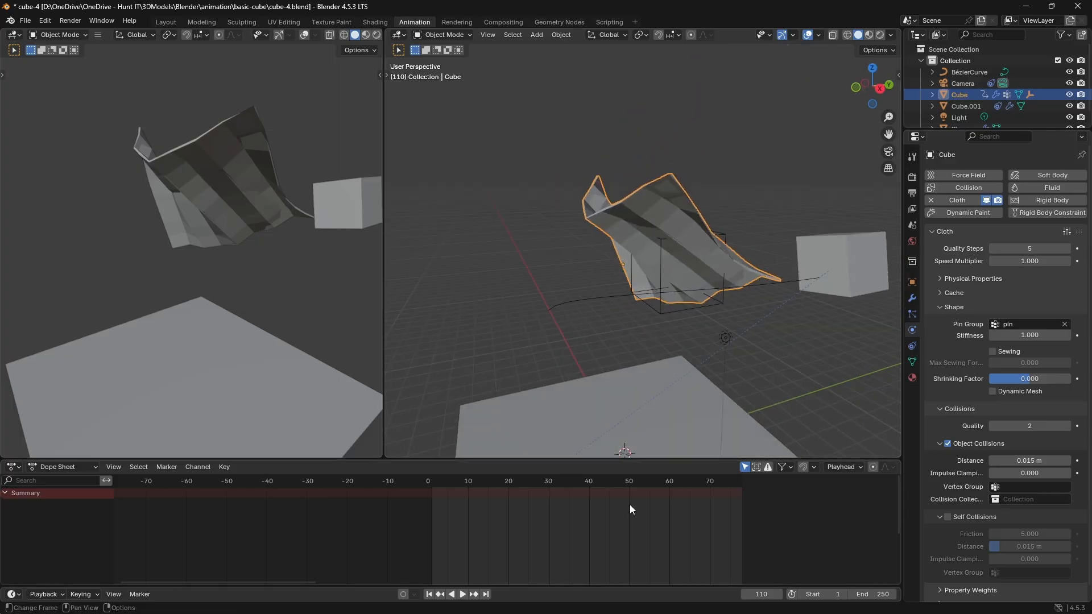
{"action": "left_click_drag", "start_coordinate": [630, 504], "coordinate": [419, 487]}
- Replay the simulation and select the ground plane beneath the cloth
{"action": "key", "text": "space"}
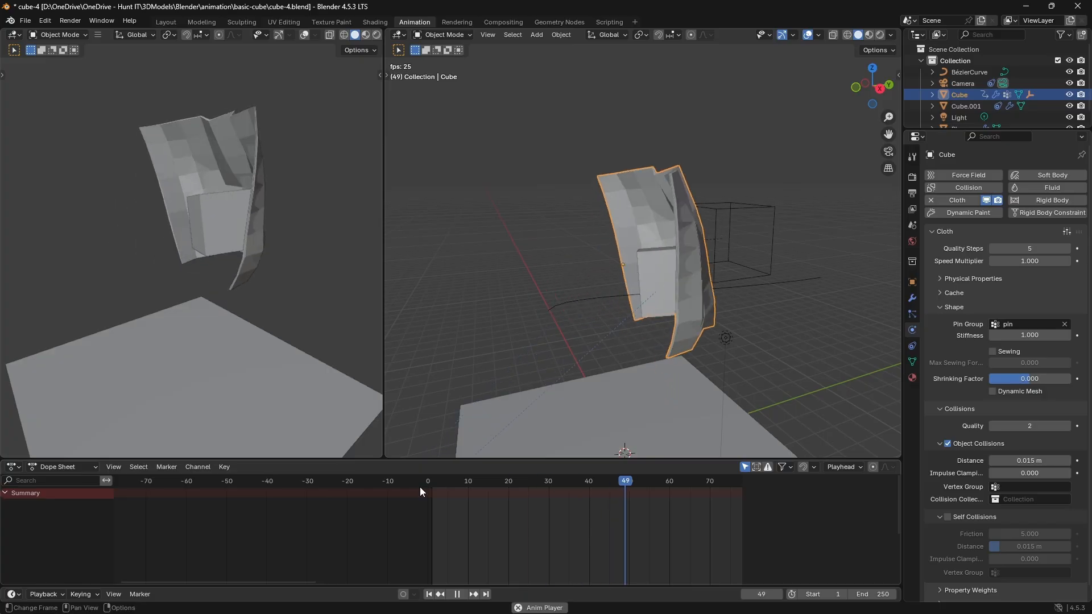
{"action": "left_click", "coordinate": [632, 388]}
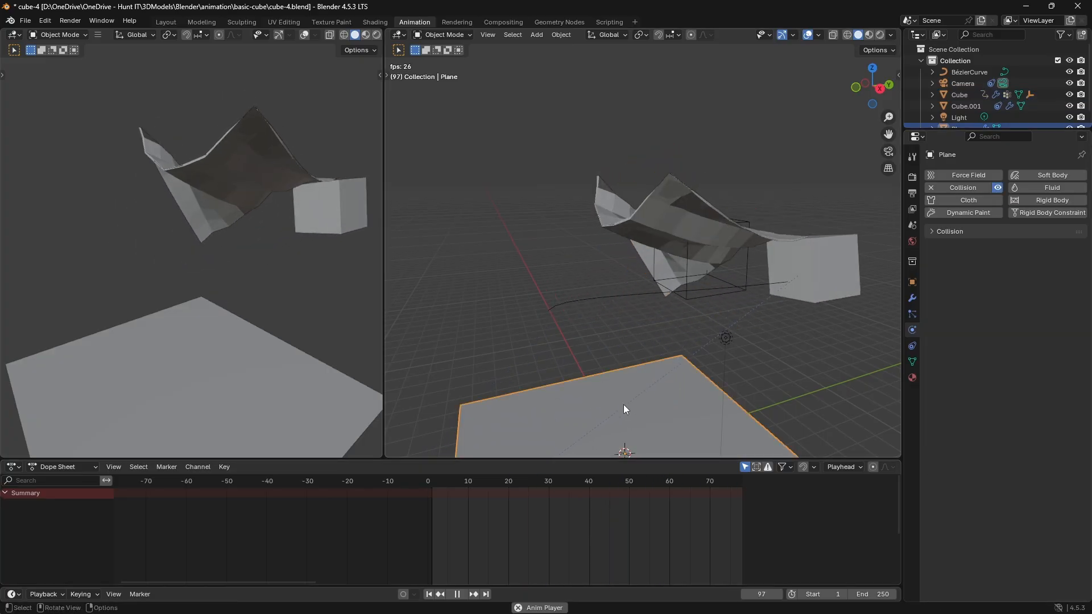
{"action": "middle_click_drag", "start_coordinate": [627, 411], "coordinate": [637, 328]}
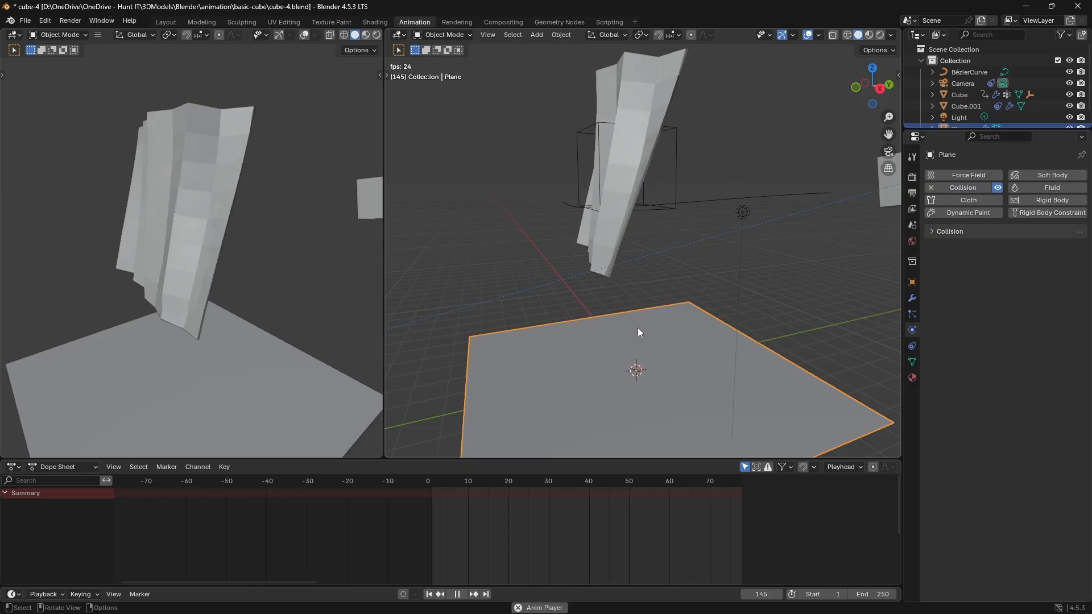